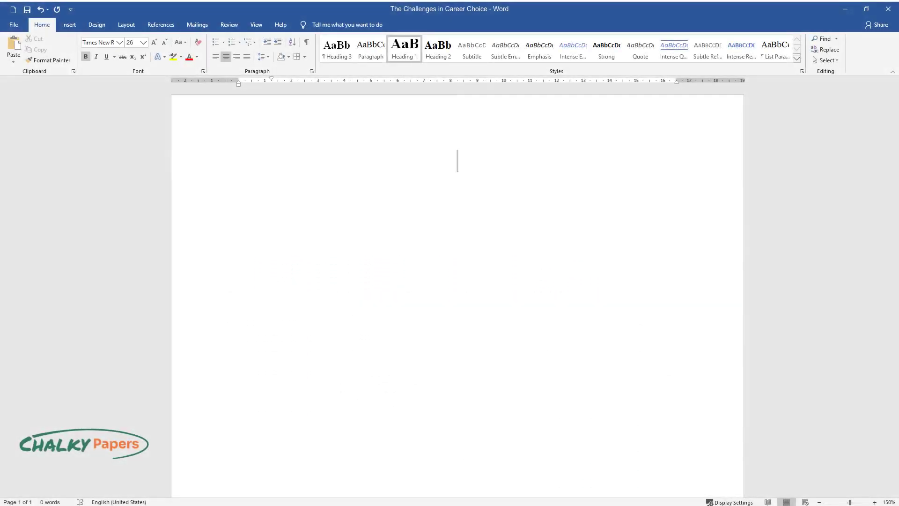
{"action": "type", "text": "The Challeng"}
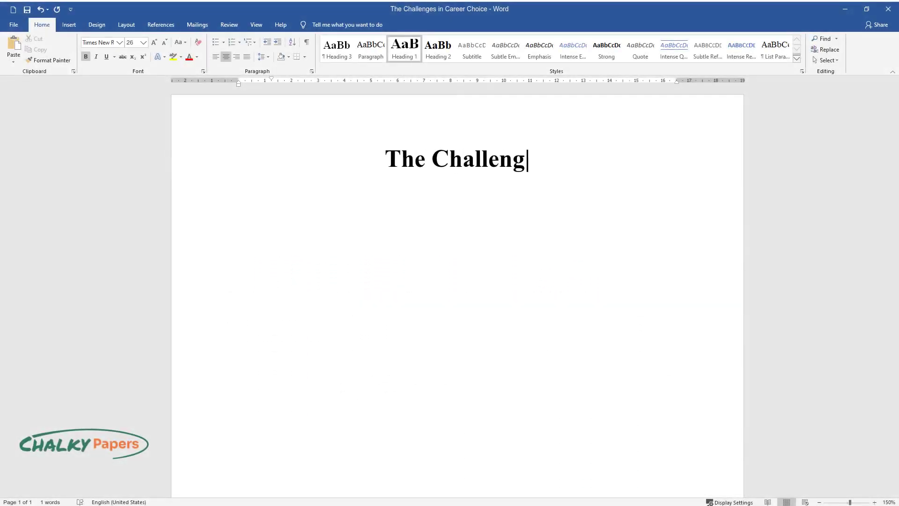
{"action": "type", "text": "es in Career Choice"}
End the title line and begin the introduction about young people's career-choice challenges.
{"action": "key", "text": "Return"}
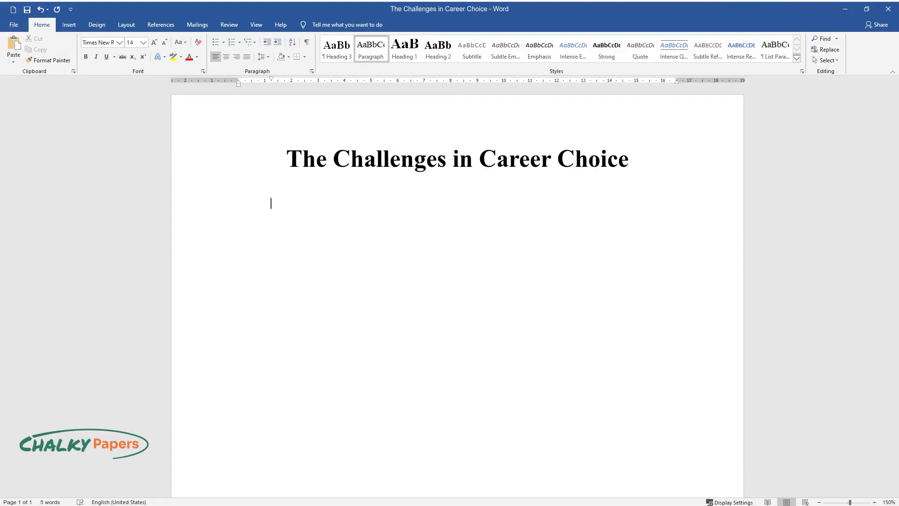
{"action": "type", "text": "Nowadays, young peop"}
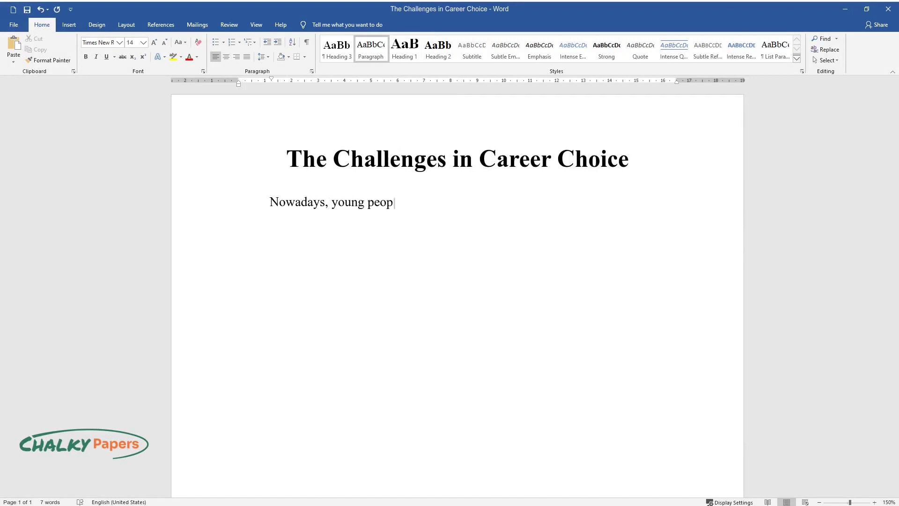
{"action": "type", "text": "le face numerous challenges in their"}
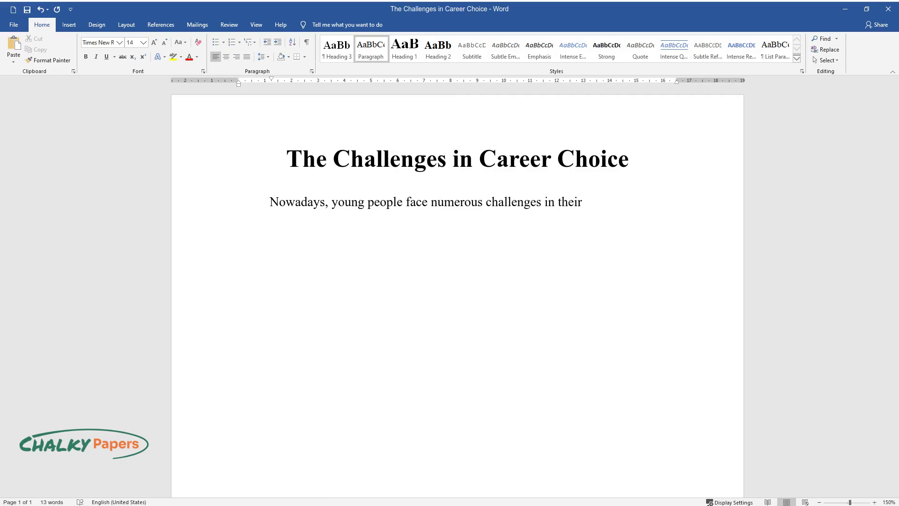
{"action": "type", "text": " everyday lives. From the choi"}
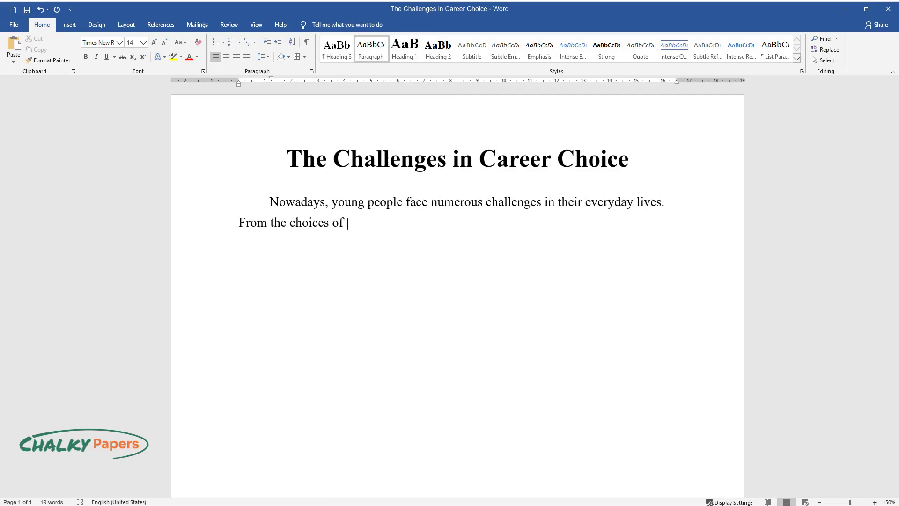
{"action": "type", "text": "ces of clothes and friends to the preferenc"}
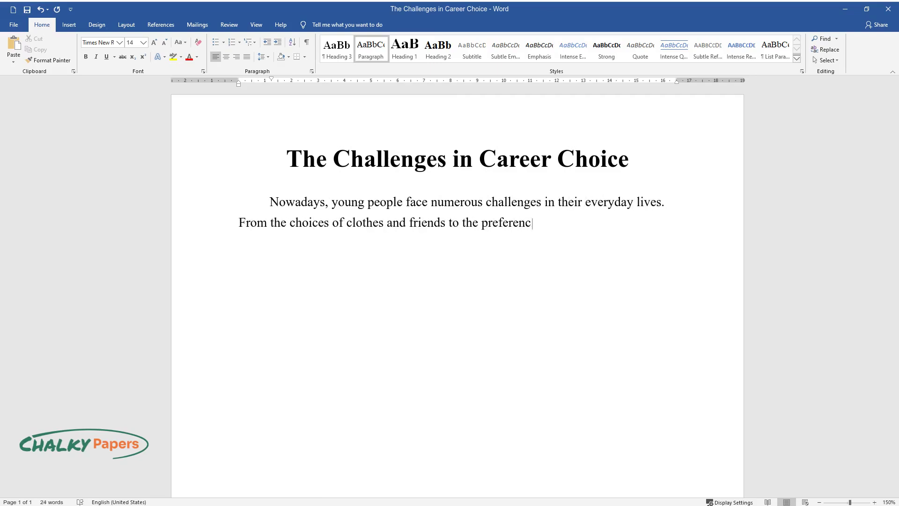
{"action": "type", "text": "es in education, there is a significa"}
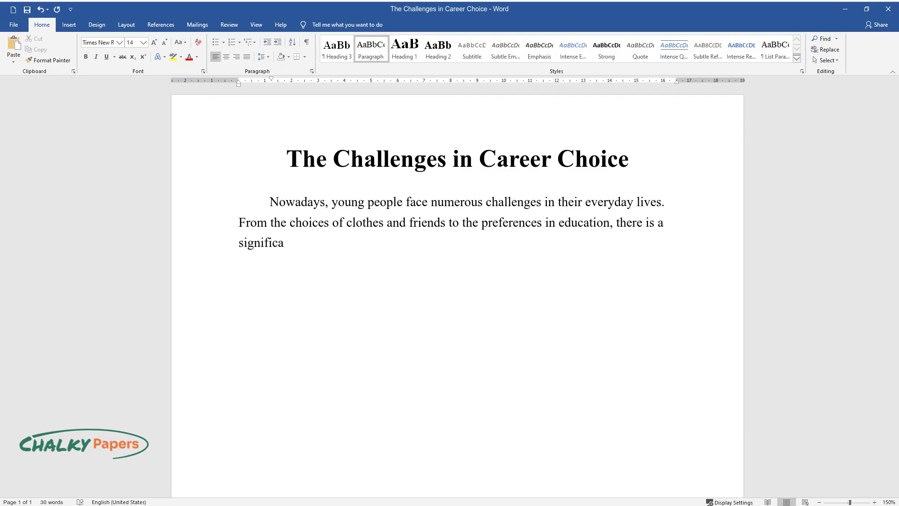
{"action": "type", "text": "nt influence from other people. If s"}
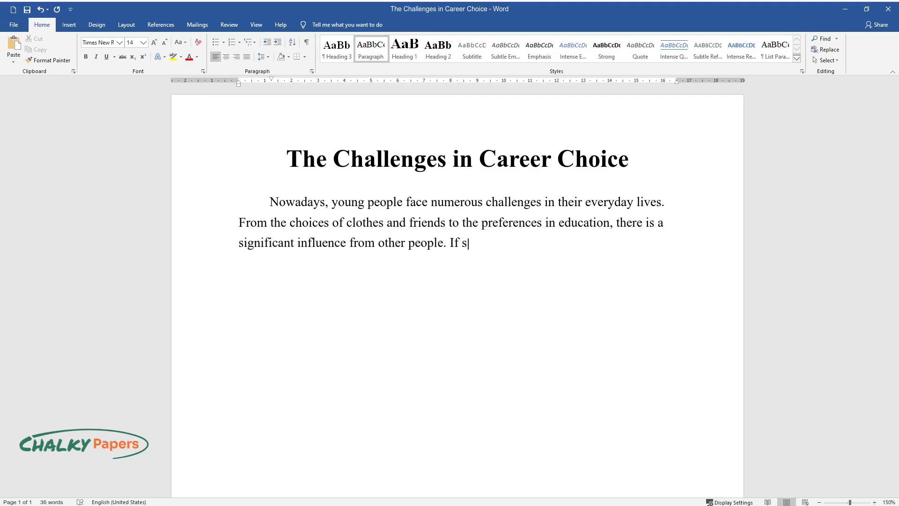
{"action": "type", "text": "ome of these choices cannot influenc"}
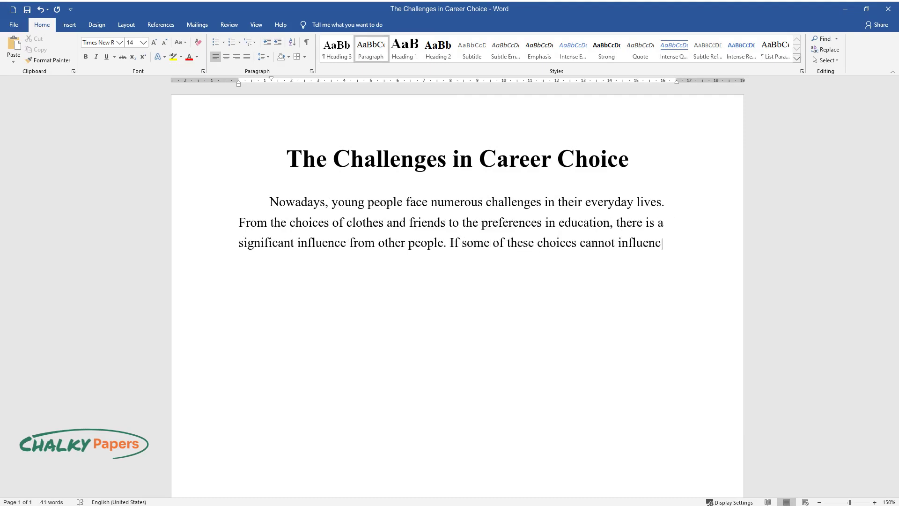
{"action": "type", "text": "e the future life of modern youth, there are still options that represent"}
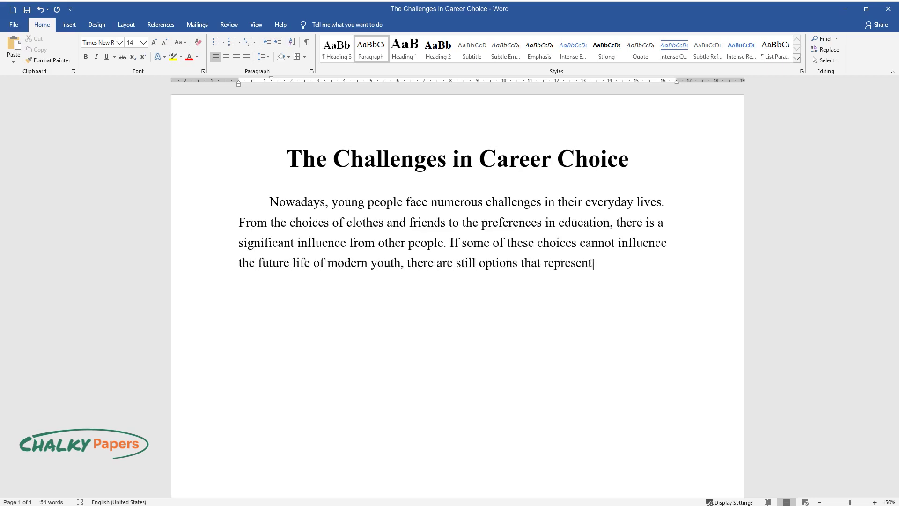
{"action": "type", "text": " a significant challenge to every st"}
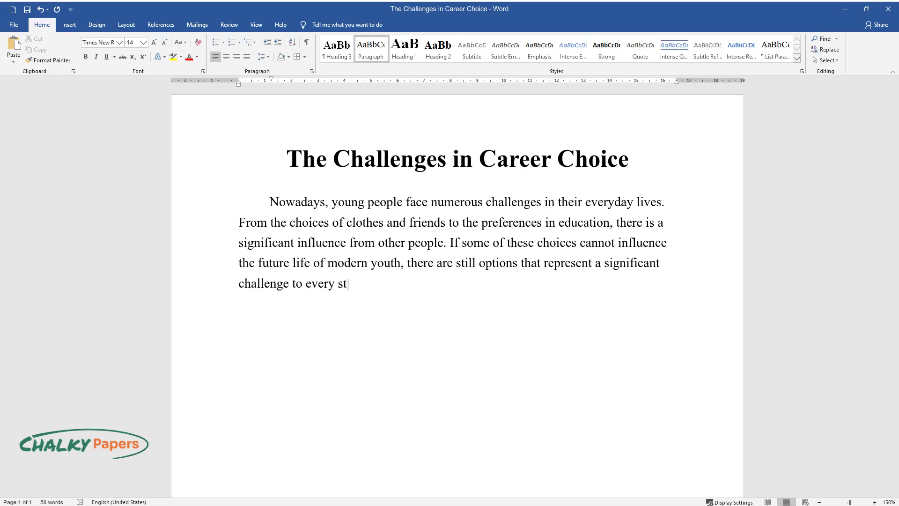
{"action": "type", "text": "udent. The essential choice that people make in their y"}
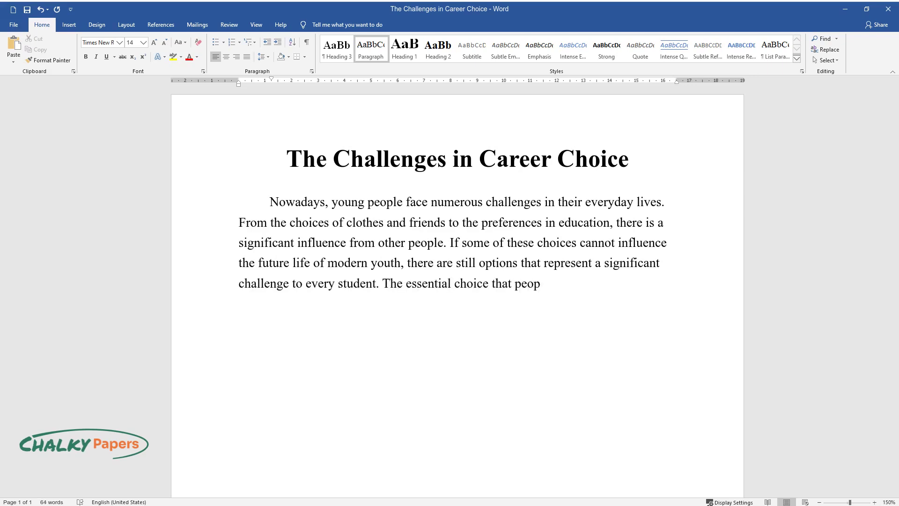
{"action": "type", "text": "ounger years is th"}
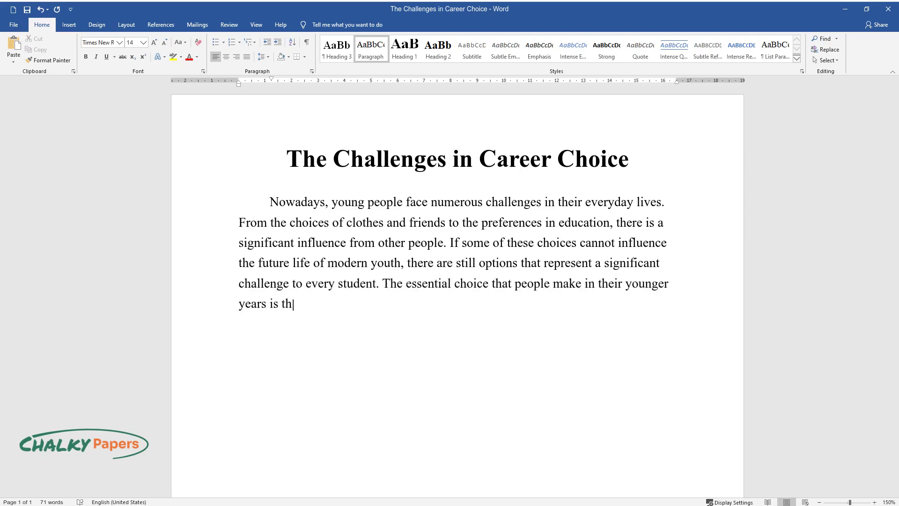
{"action": "type", "text": "eir career path, and the mistakes in i"}
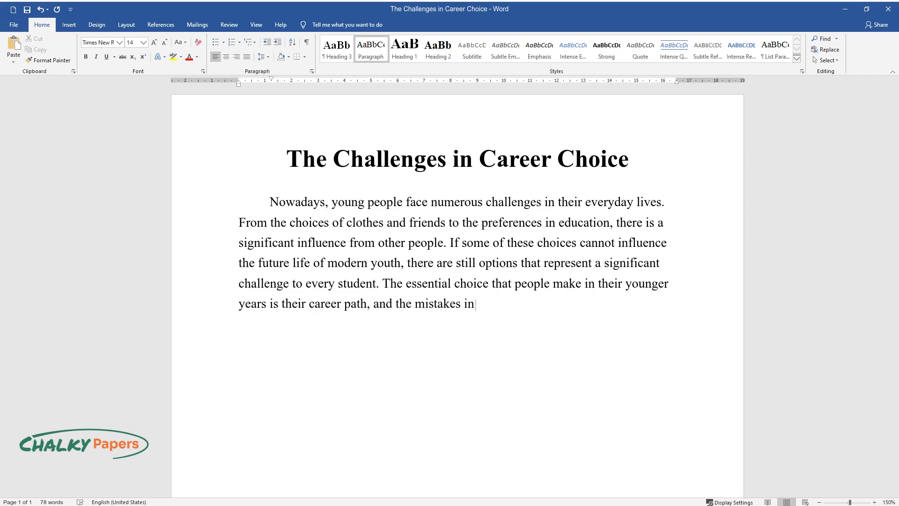
{"action": "type", "text": "t can strongly affect one’s life."}
Start the 'Description of the problem' heading and begin its first body paragraph.
{"action": "key", "text": "Return"}
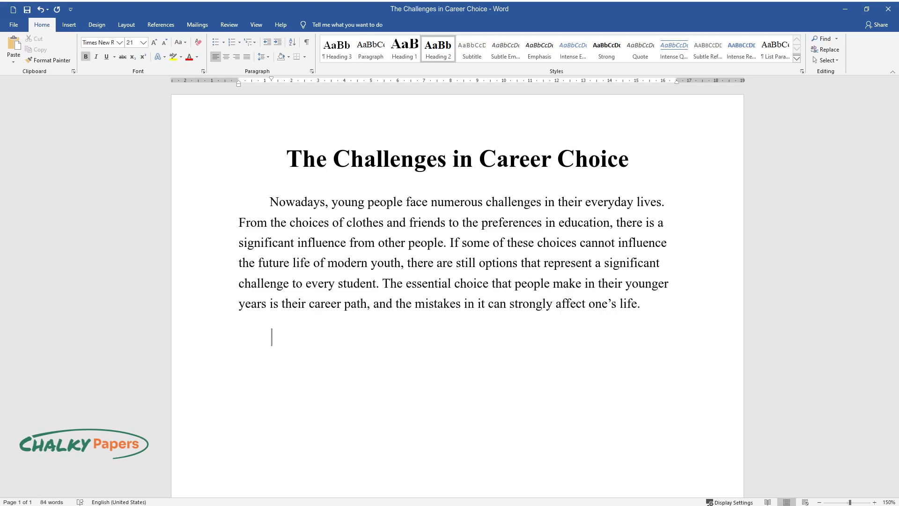
{"action": "type", "text": "Description of"}
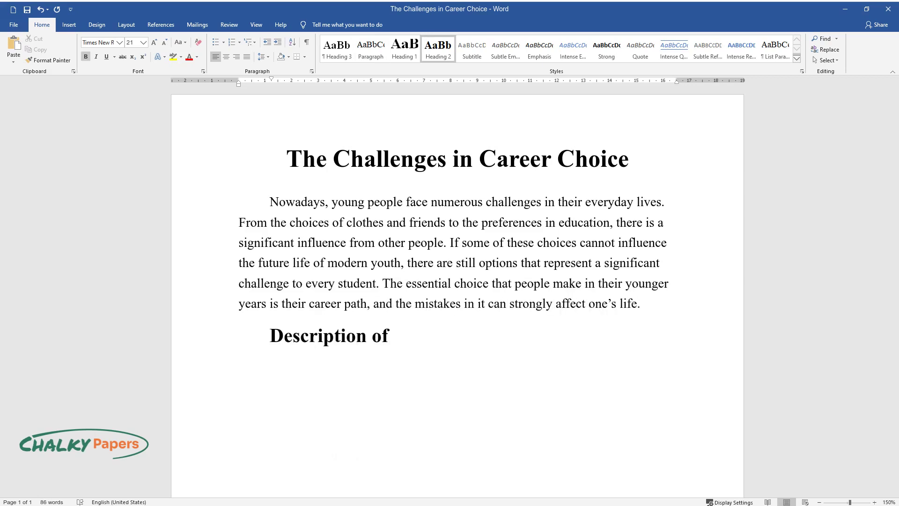
{"action": "type", "text": " the problem"}
{"action": "key", "text": "Return"}
{"action": "scroll", "coordinate": [456, 282], "scroll_direction": "down", "scroll_amount": 2}
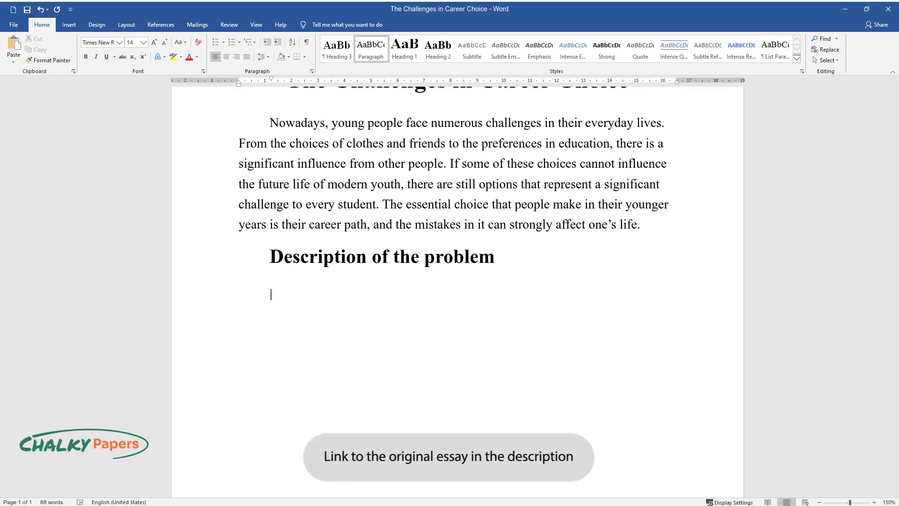
{"action": "type", "text": "In the modern materialistic world, t"}
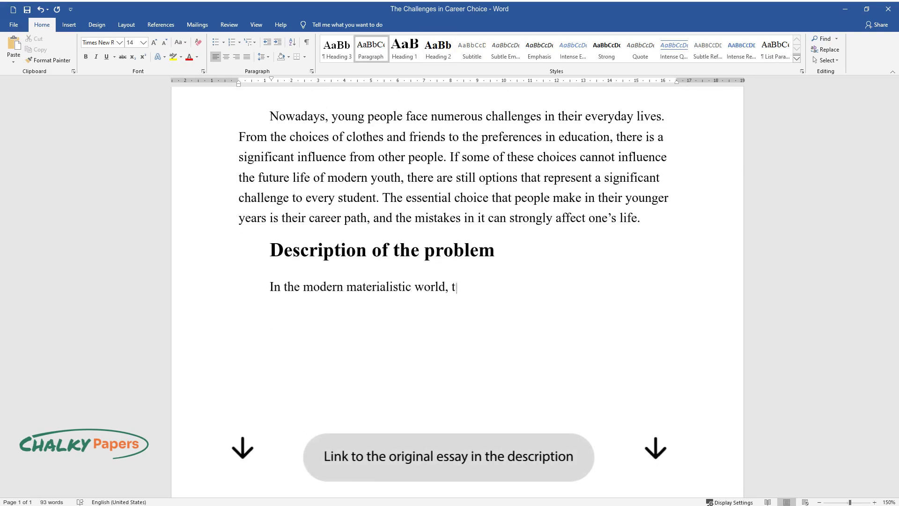
{"action": "type", "text": "he measure of success in life is how"}
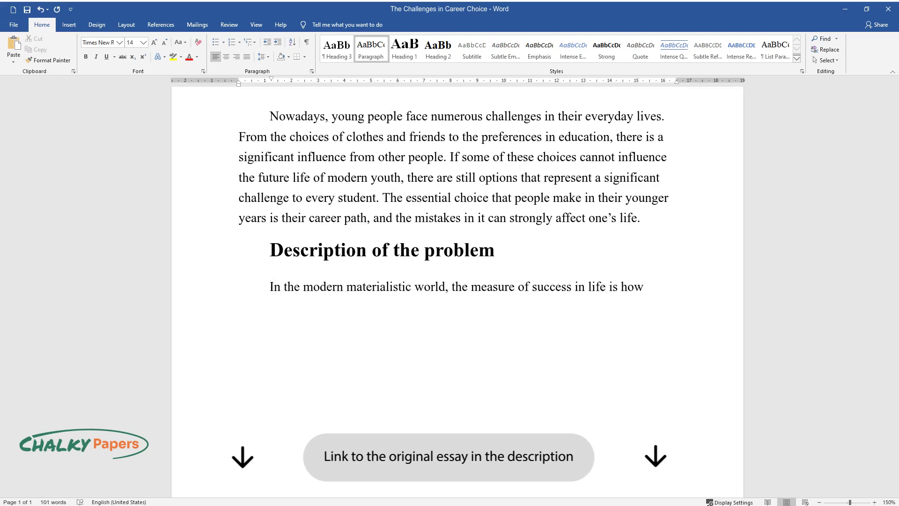
{"action": "type", "text": " much one can afford with the money"}
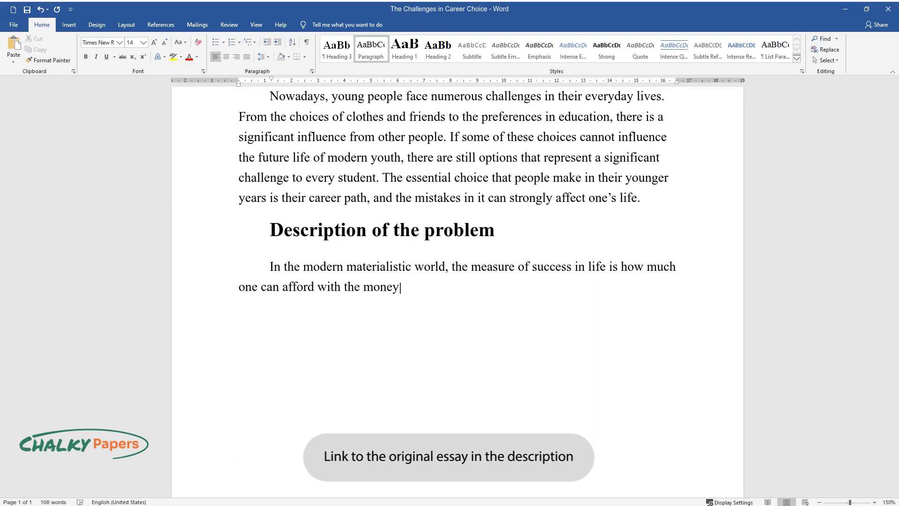
{"action": "type", "text": " he or she makes. This approach is w"}
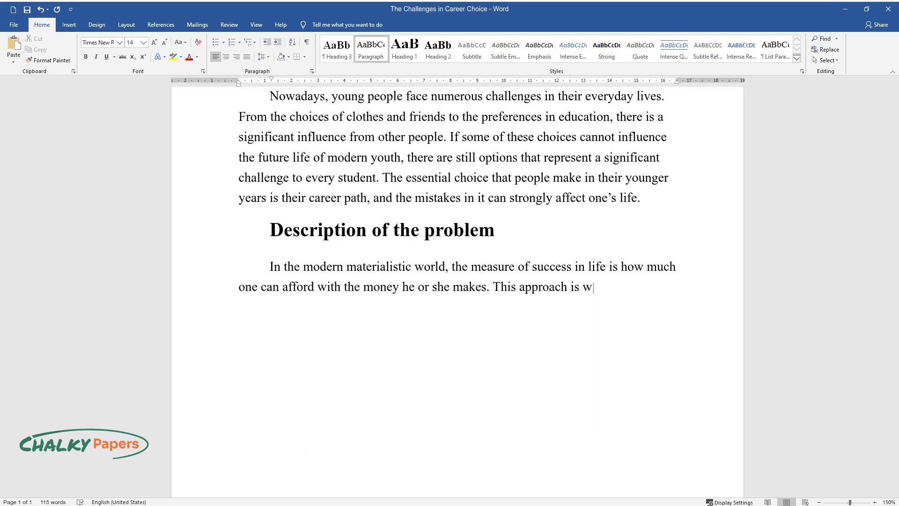
{"action": "type", "text": "idely popular among parents and rela"}
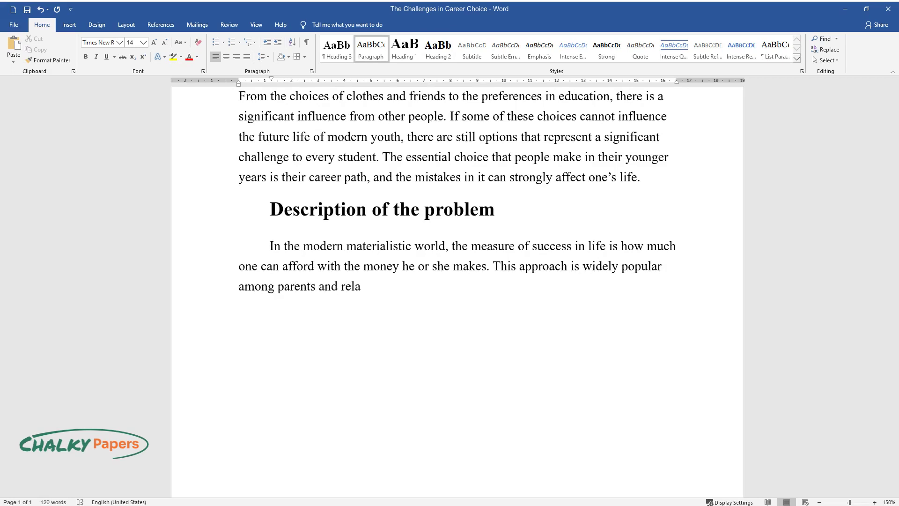
{"action": "type", "text": "tives of present-day students. Howe"}
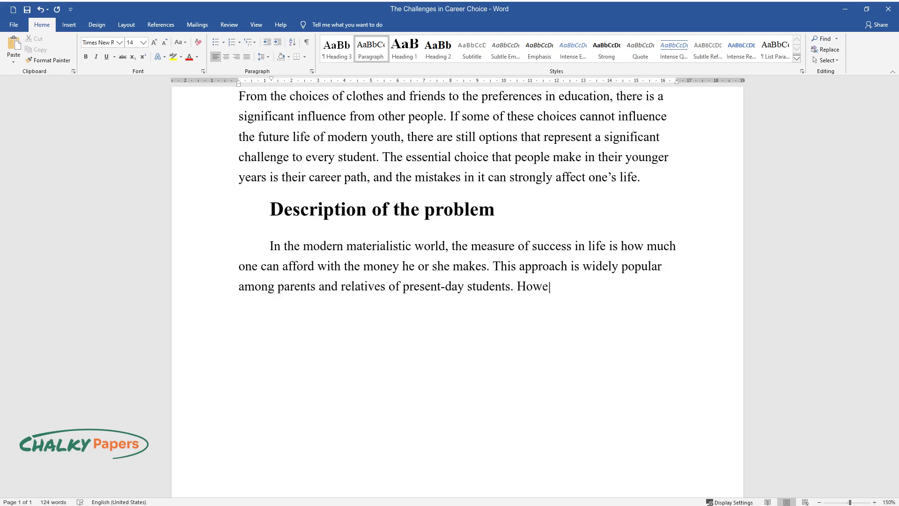
{"action": "type", "text": "ver, most young people do not consid"}
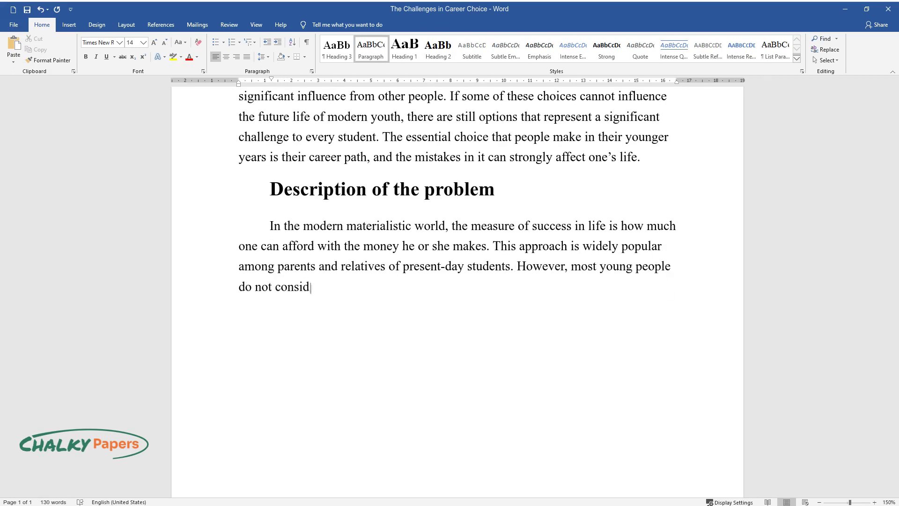
{"action": "type", "text": "er financial constraints to be “a f"}
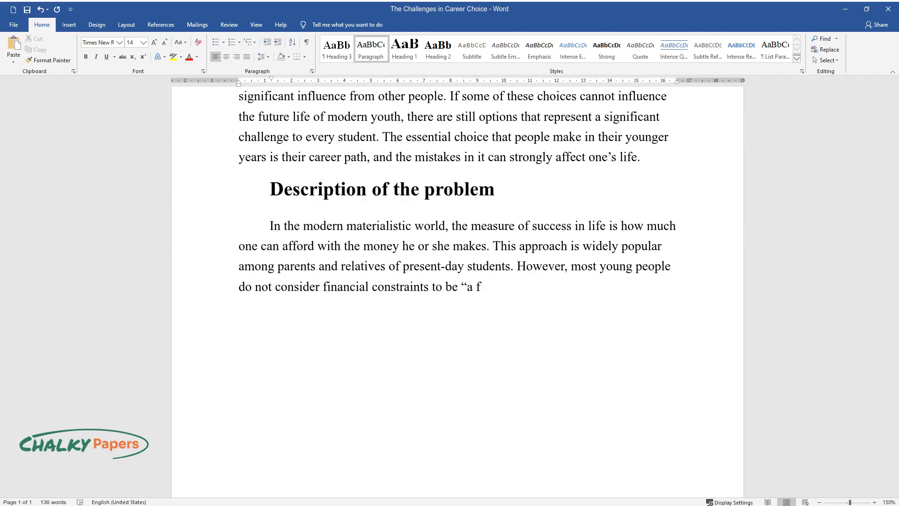
{"action": "type", "text": "hem from pursuing"}
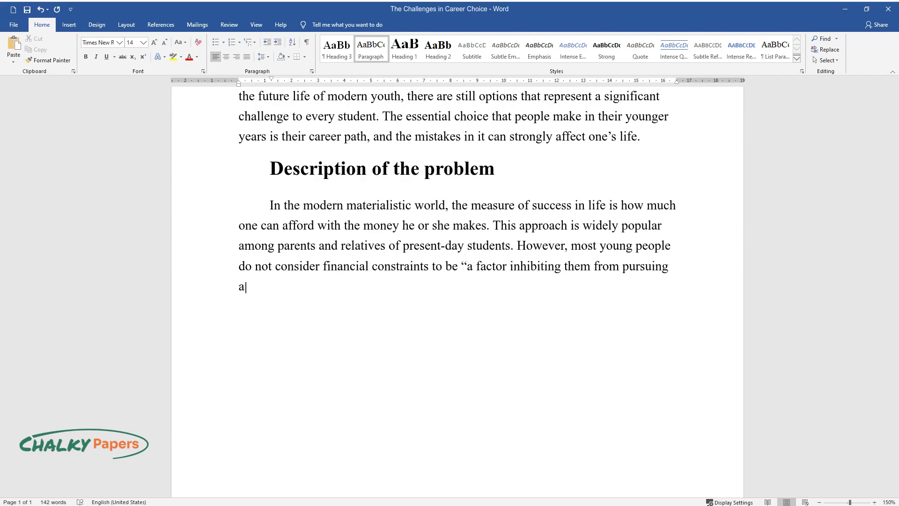
{"action": "type", "text": " a career of their choice”. They inte"}
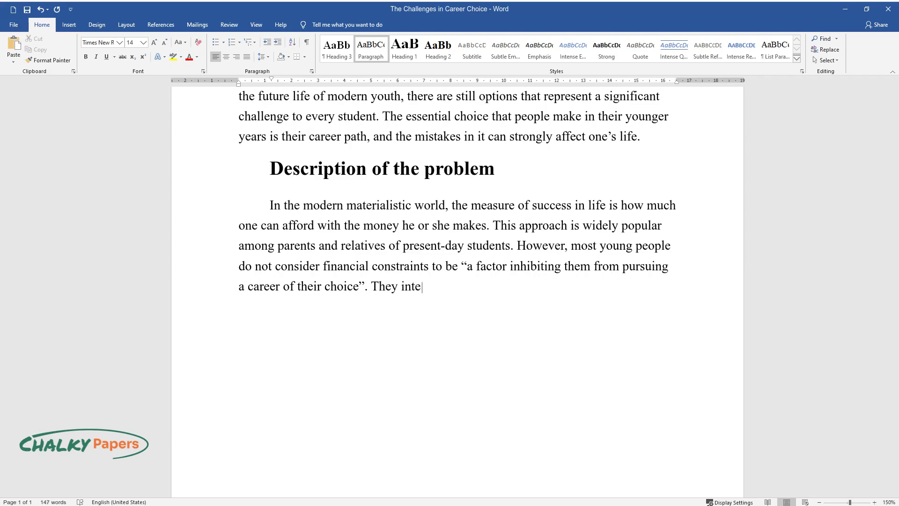
{"action": "type", "text": "nd to pursue their dream careers ins"}
{"action": "type", "text": "tead of thinking solely ab"}
{"action": "type", "text": "out money. The problem is th"}
{"action": "type", "text": "at young people's"}
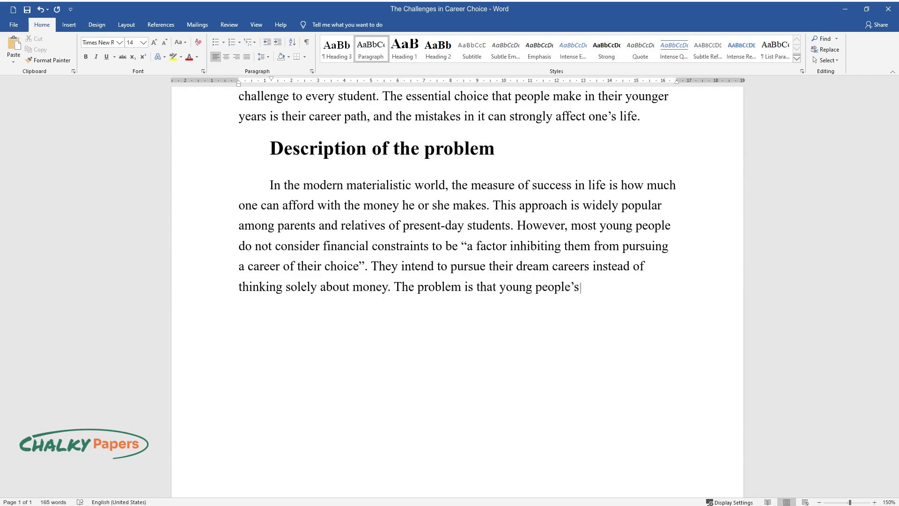
{"action": "type", "text": "stable, and they n"}
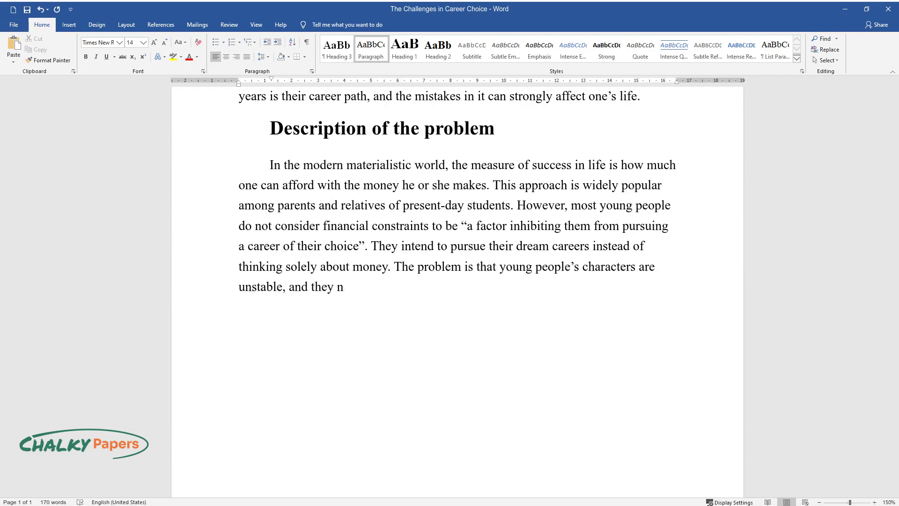
{"action": "type", "text": "ve some support from the pe"}
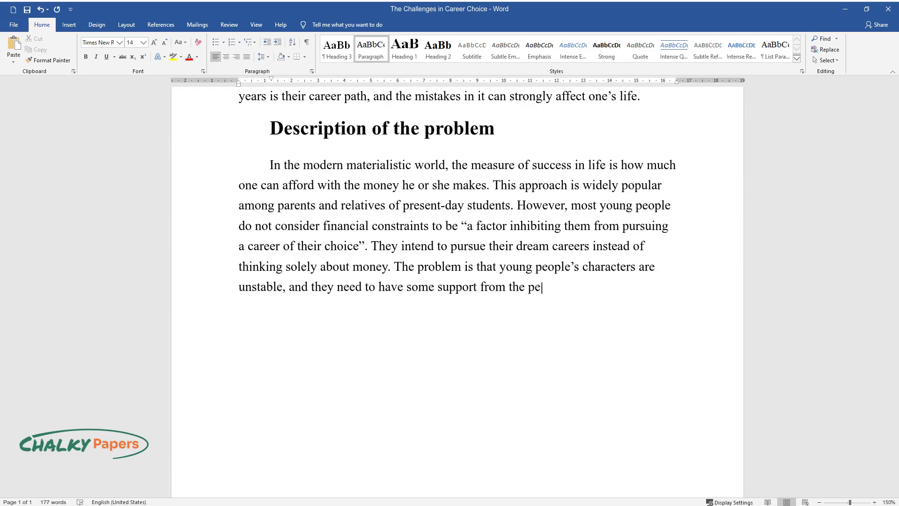
{"action": "type", "text": "ople they trust to be confident in "}
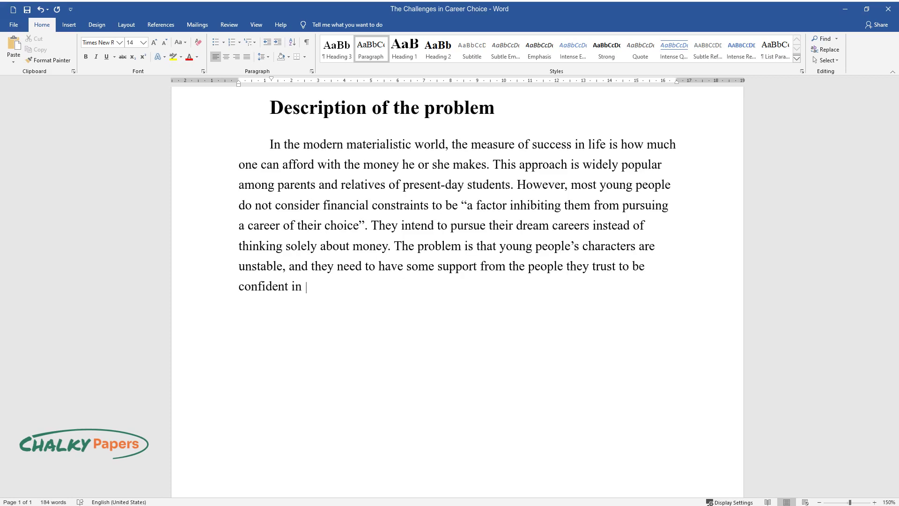
{"action": "type", "text": "their choices."}
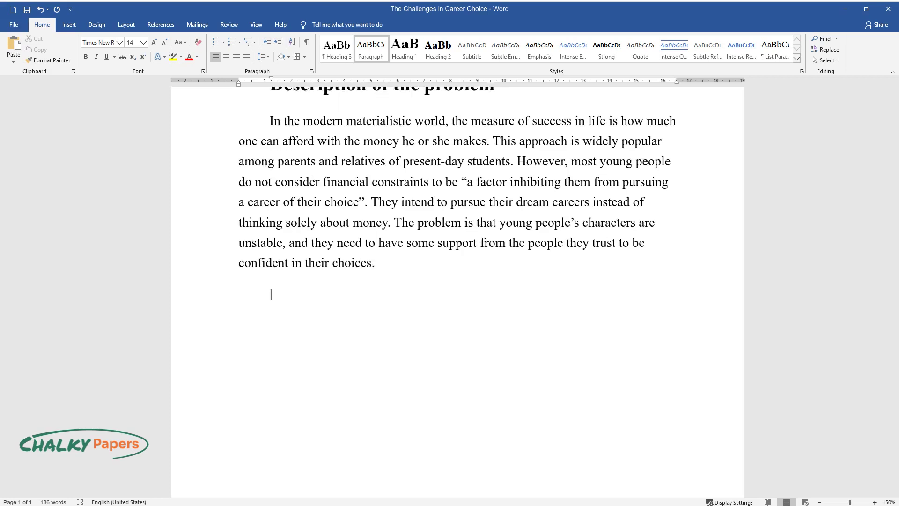
{"action": "type", "text": "The first people to provide this supp"}
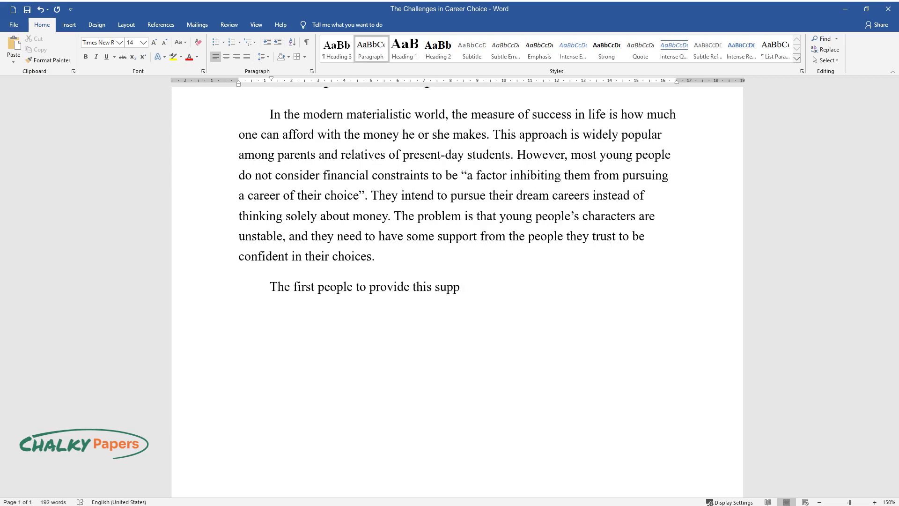
{"action": "type", "text": " who wish the best"}
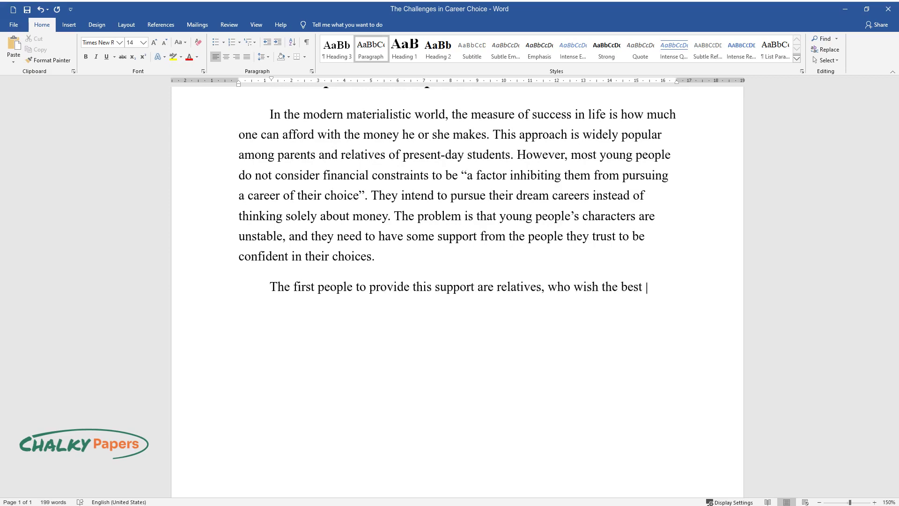
{"action": "type", "text": "for them, but lack information about "}
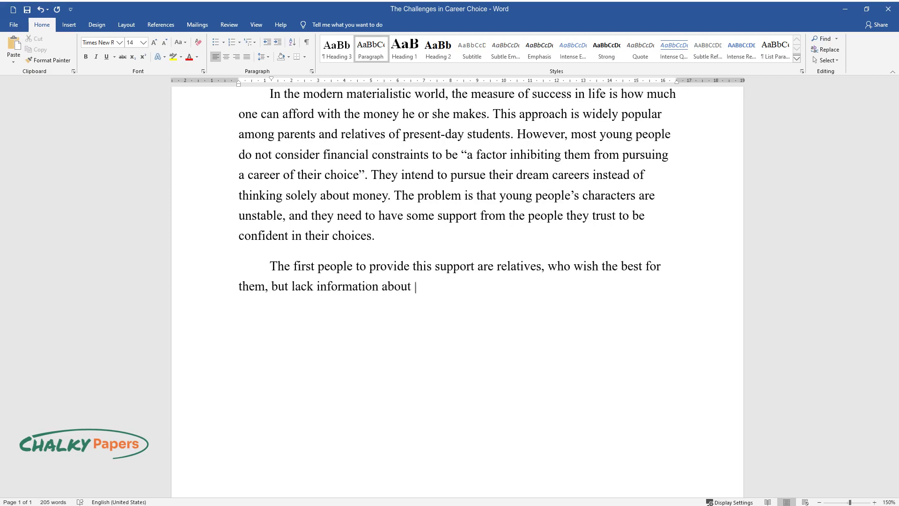
{"action": "type", "text": "modern society and its needs. The exp"}
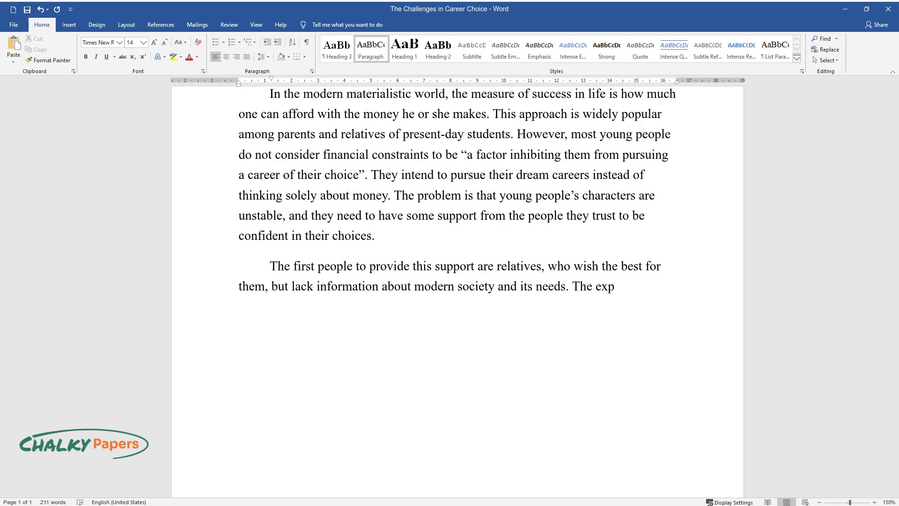
{"action": "type", "text": "hey rely on is based on the"}
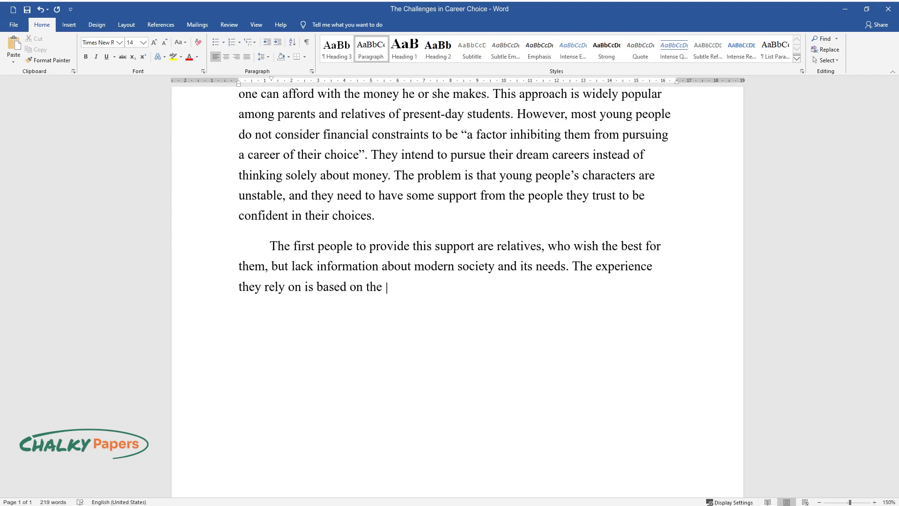
{"action": "type", "text": "world situation in the years when it "}
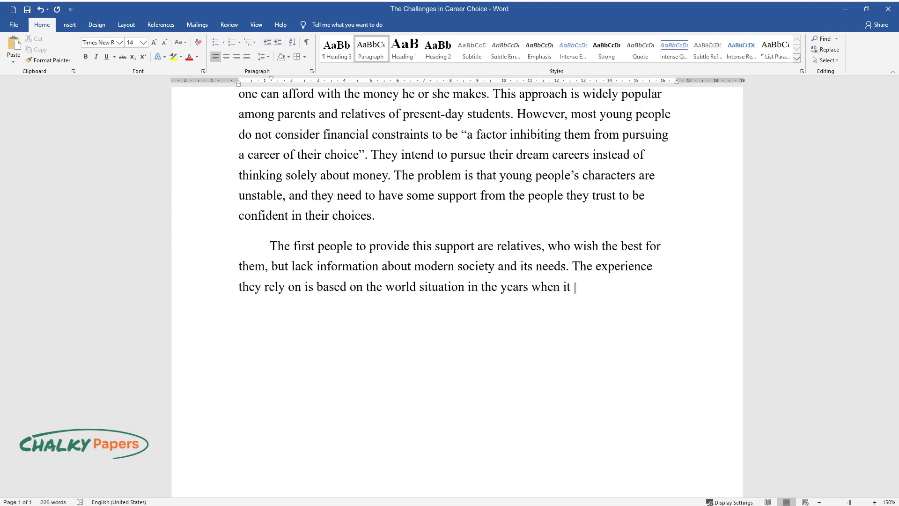
{"action": "type", "text": "was their"}
{"action": "type", "text": "make a career choic"}
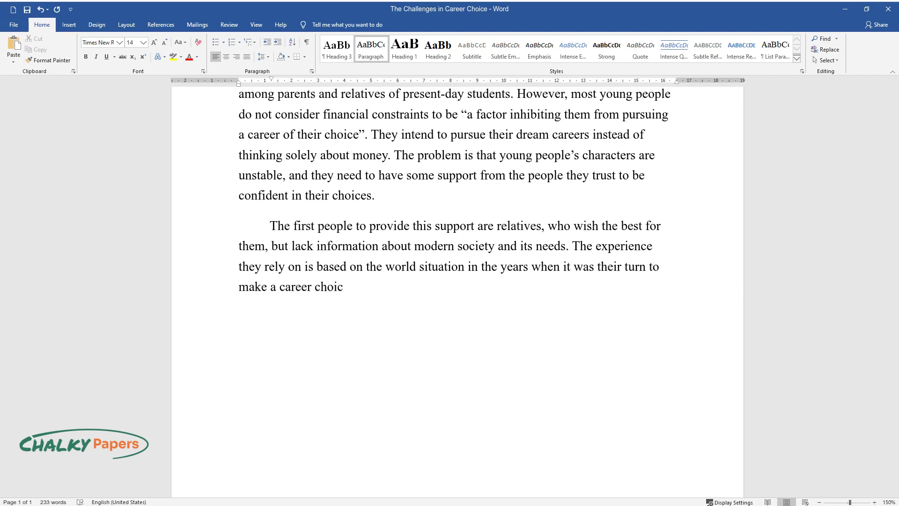
{"action": "type", "text": "e. Instead of helping to choose a car"}
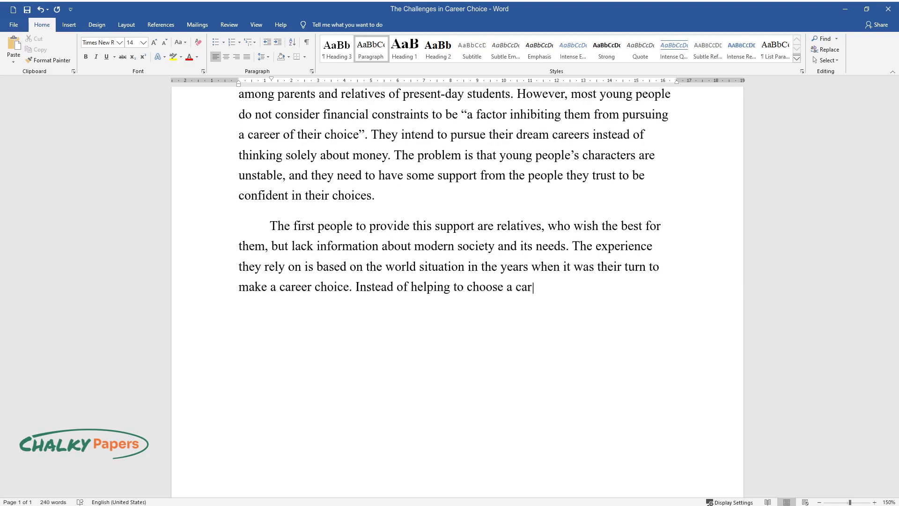
{"action": "type", "text": "is best for children, modern"}
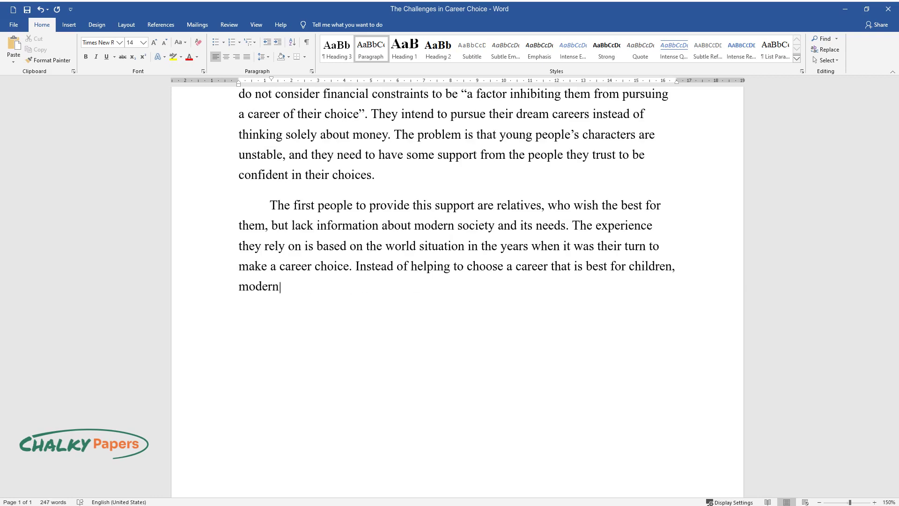
{"action": "type", "text": "o what was well-pai"}
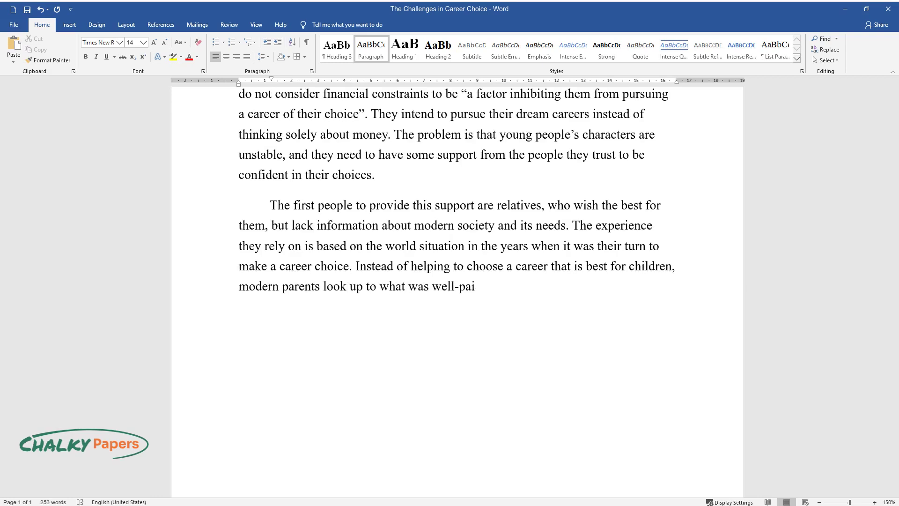
{"action": "type", "text": "d thus limit the ex"}
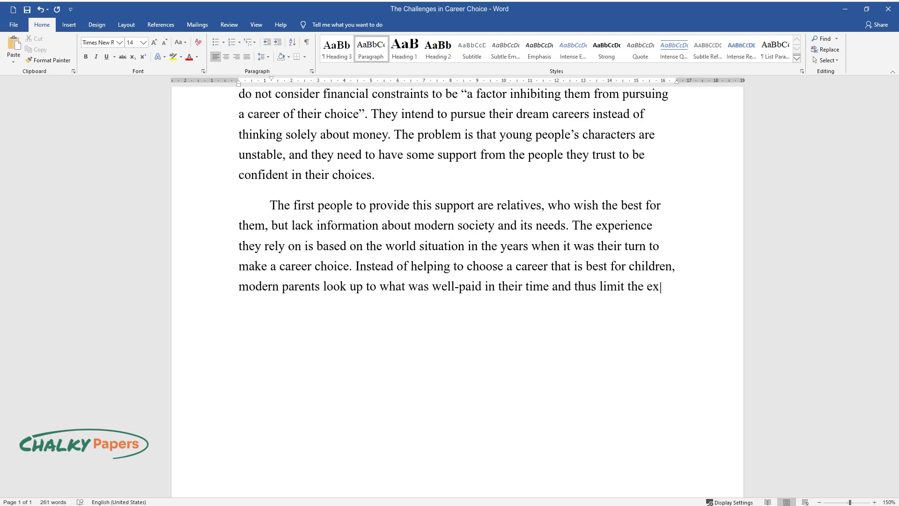
{"action": "type", "text": "isting options. Therefore, the task i"}
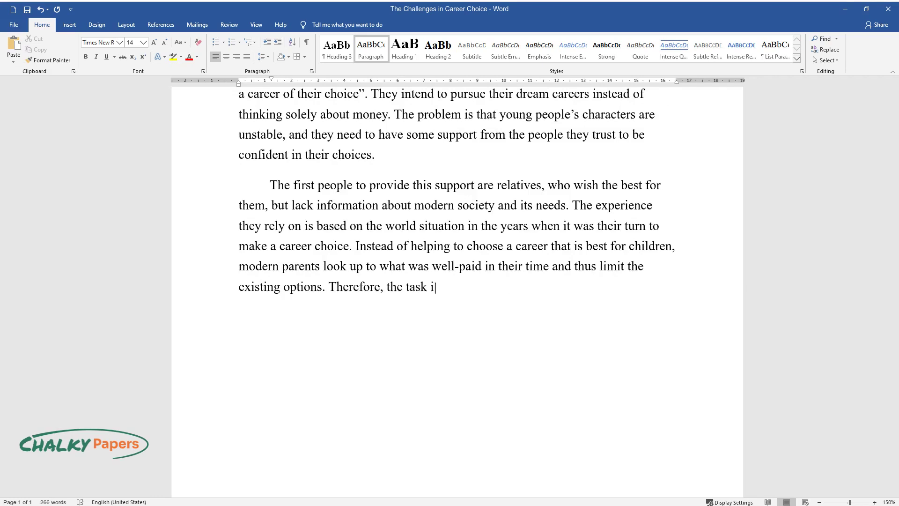
{"action": "type", "text": "ide students with up-to-date"}
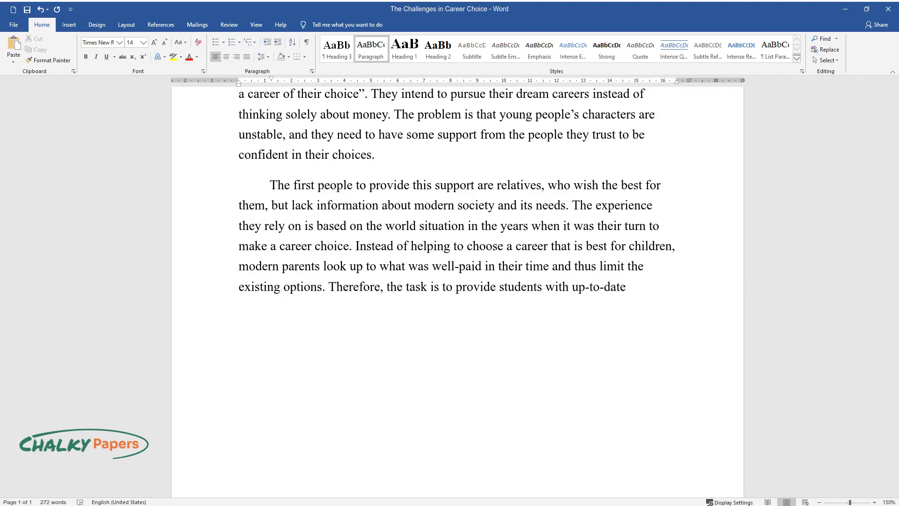
{"action": "type", "text": " information on the newest profession"}
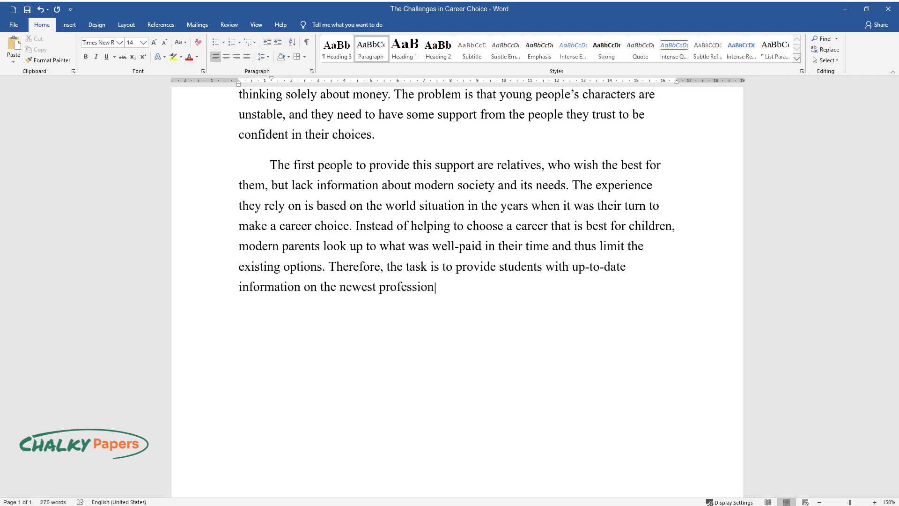
{"action": "type", "text": "hey can m"}
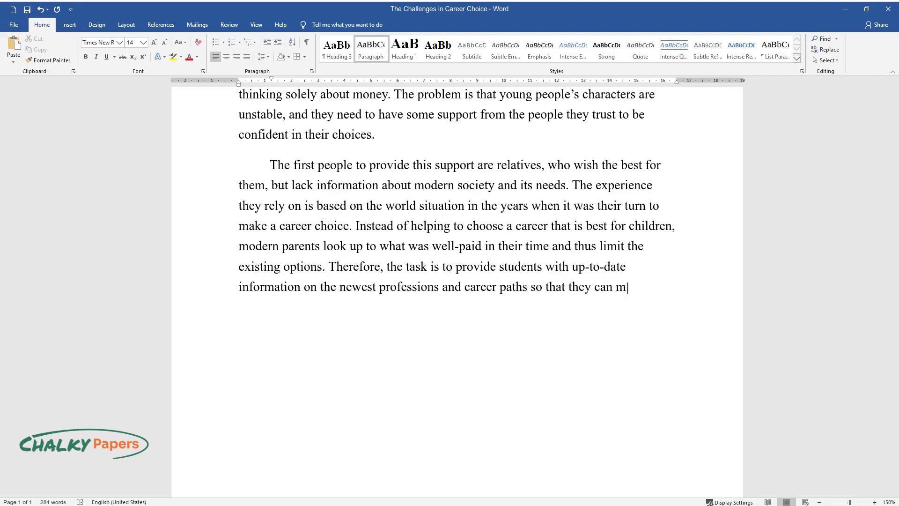
{"action": "type", "text": "ake the right choice."}
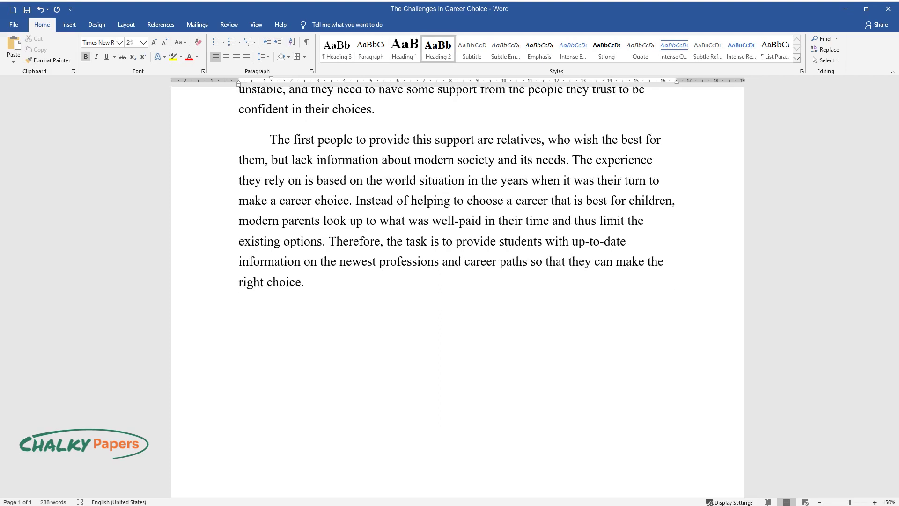
{"action": "type", "text": "A possible solution to th"}
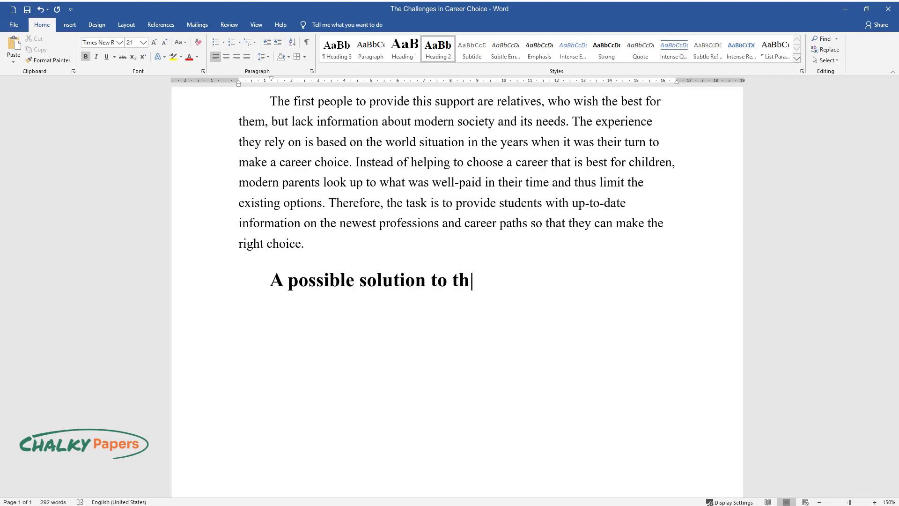
{"action": "type", "text": "e problem"}
Write the first solution paragraph ending with the unexpected conditions of the work, then start a new paragraph.
{"action": "key", "text": "Return"}
{"action": "type", "text": "Even though the "}
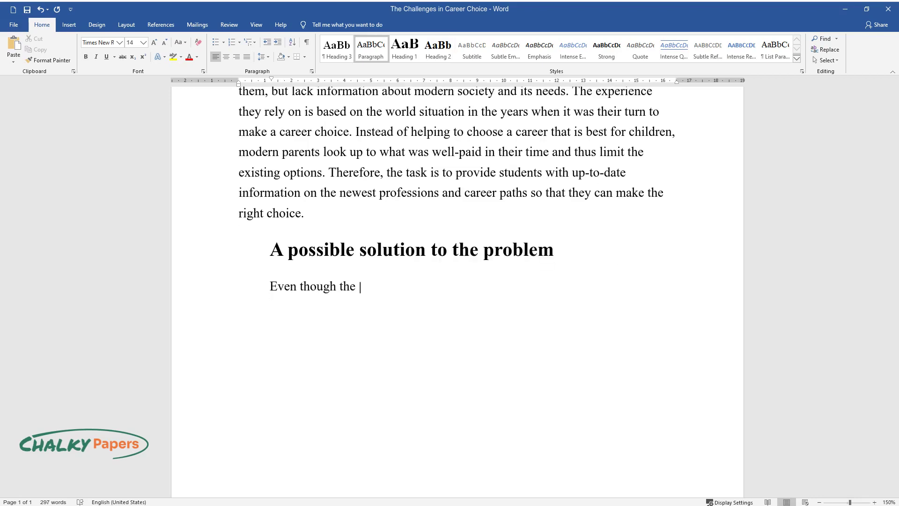
{"action": "type", "text": "help from parents and other relatives"}
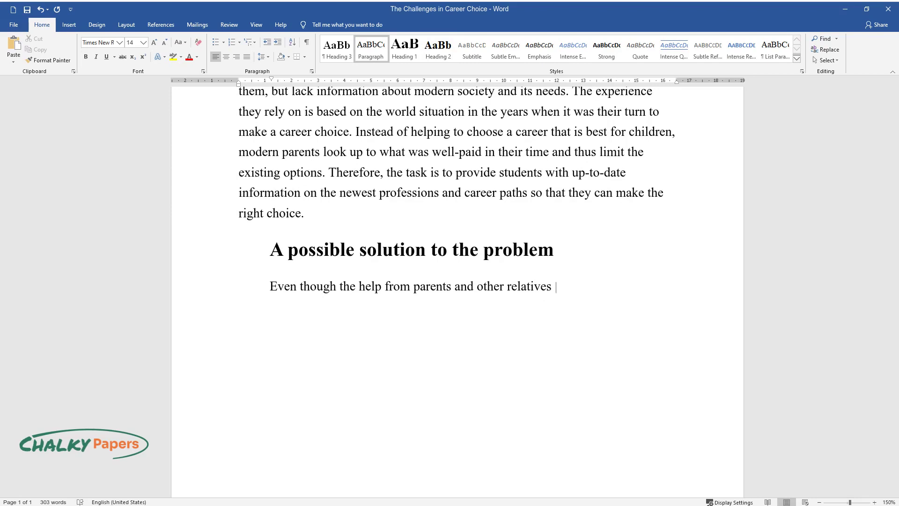
{"action": "type", "text": "is essential to young people who are a"}
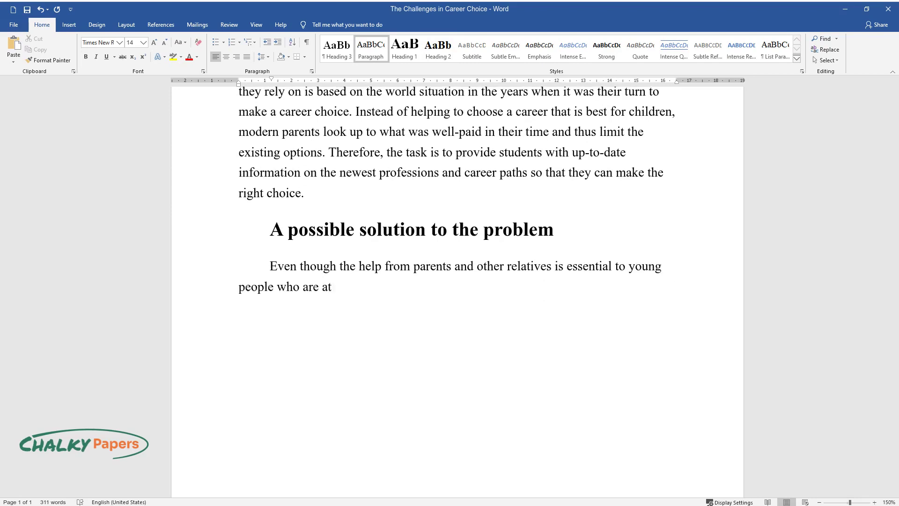
{"action": "type", "text": "the beginning of their career path, t"}
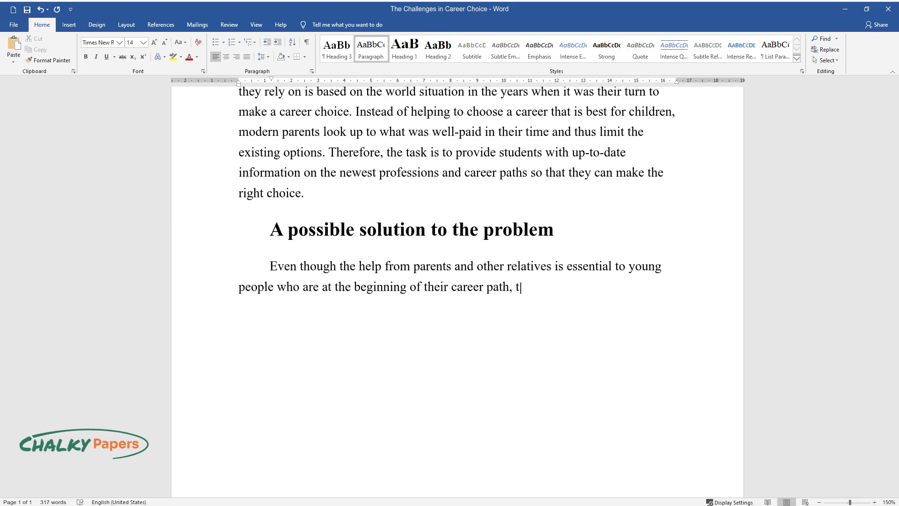
{"action": "type", "text": "here should be other reliable sources o"}
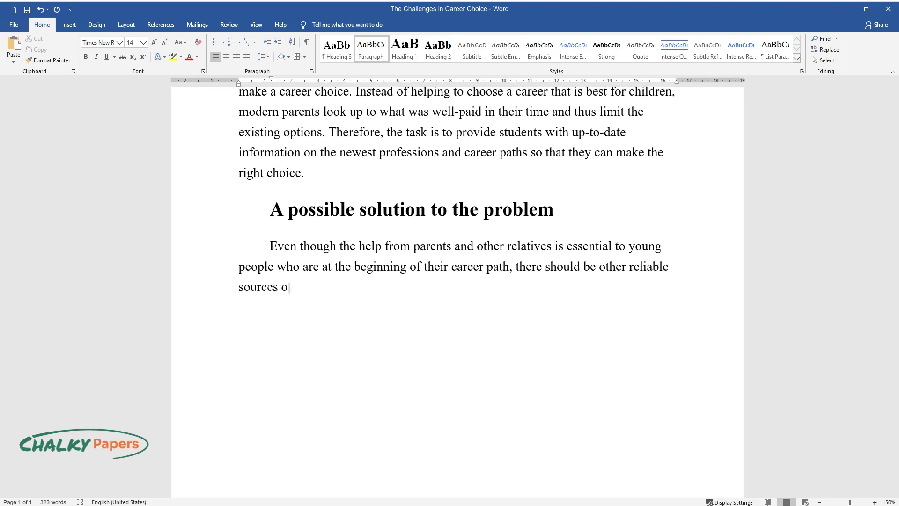
{"action": "type", "text": "f information. I believe that, in addi"}
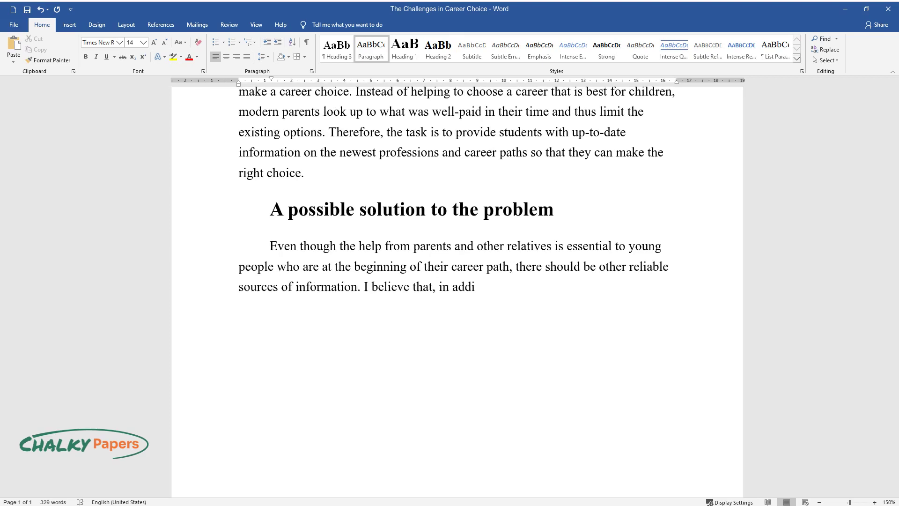
{"action": "type", "text": "tion to psychological training and test"}
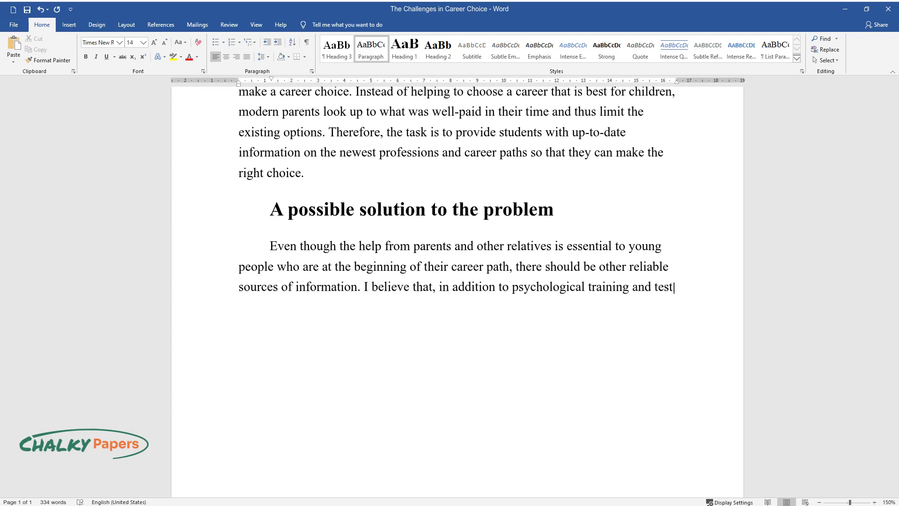
{"action": "type", "text": "s conducted among students to reveal t"}
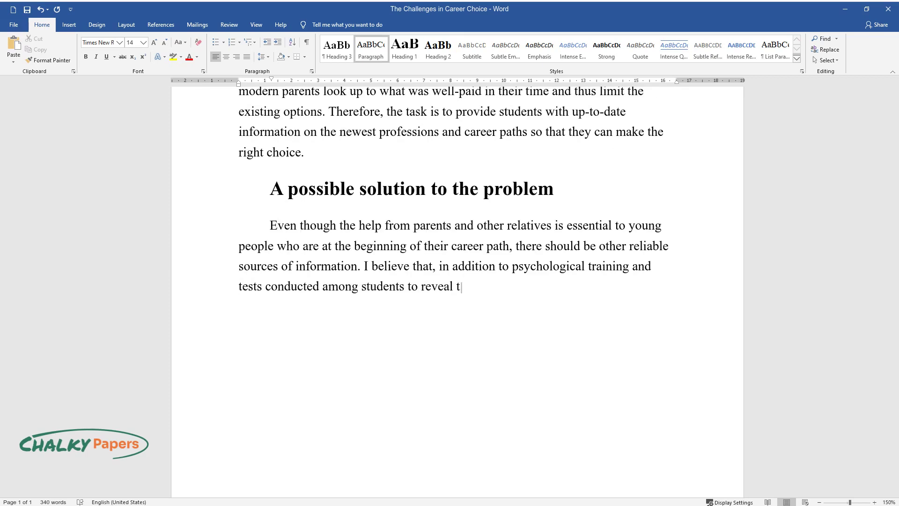
{"action": "type", "text": "heir preferences in the professional fi"}
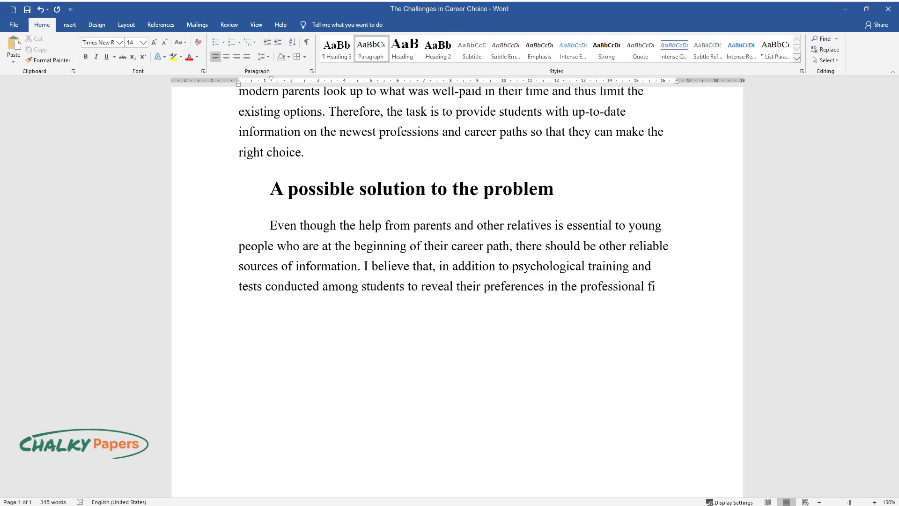
{"action": "type", "text": "eld, meetings with people who work in "}
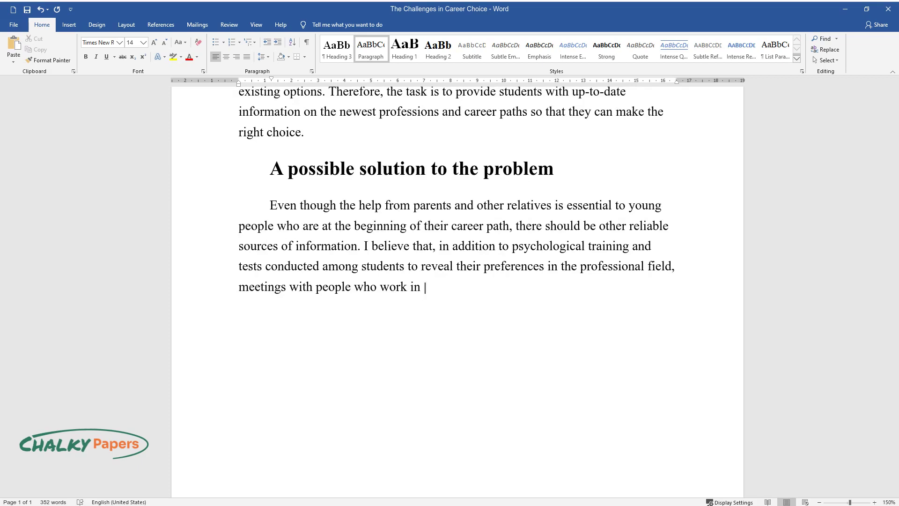
{"action": "type", "text": "the newest professions would be helpful"}
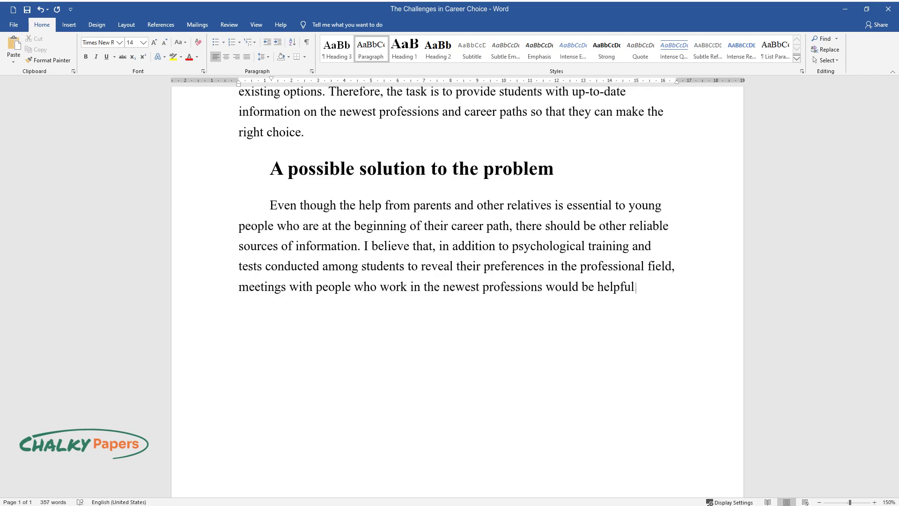
{"action": "type", "text": ". Theoretical knowledge about a job do"}
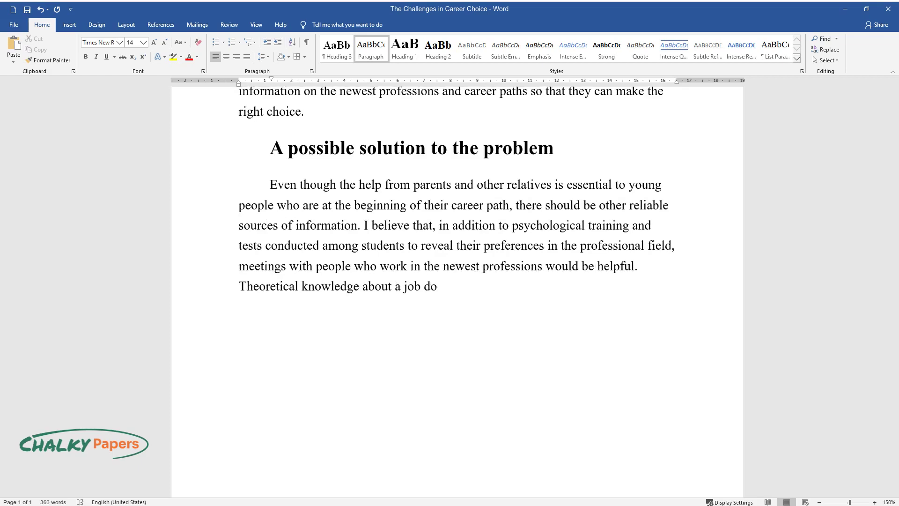
{"action": "type", "text": "mplete picture of a"}
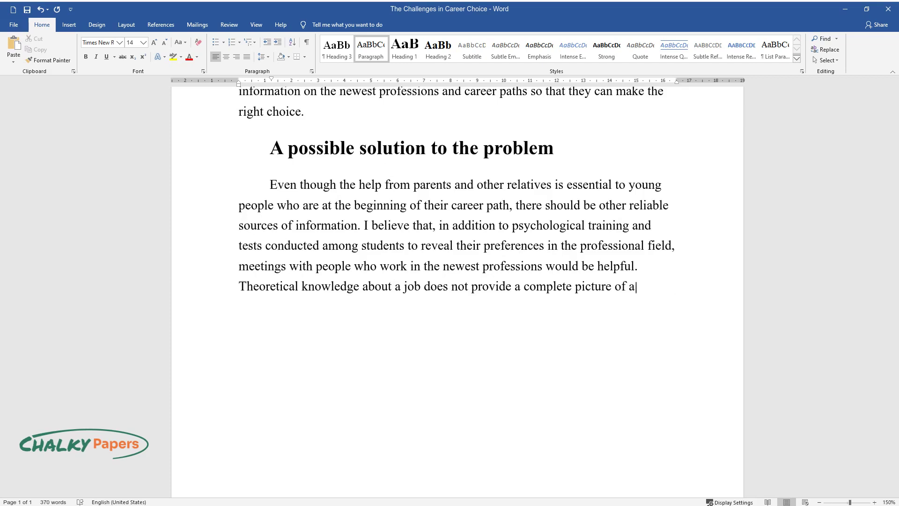
{"action": "type", "text": "ll the benefits and challenges of it. C"}
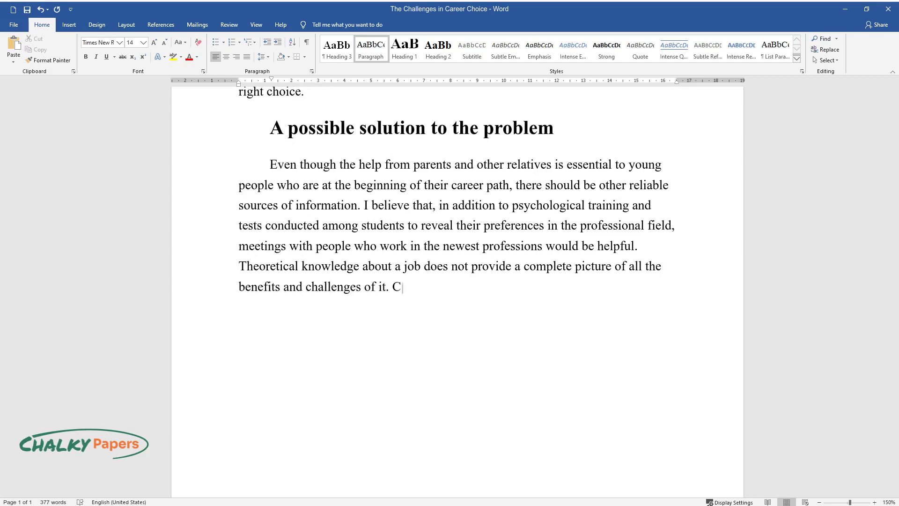
{"action": "type", "text": "onversations with people experienced i"}
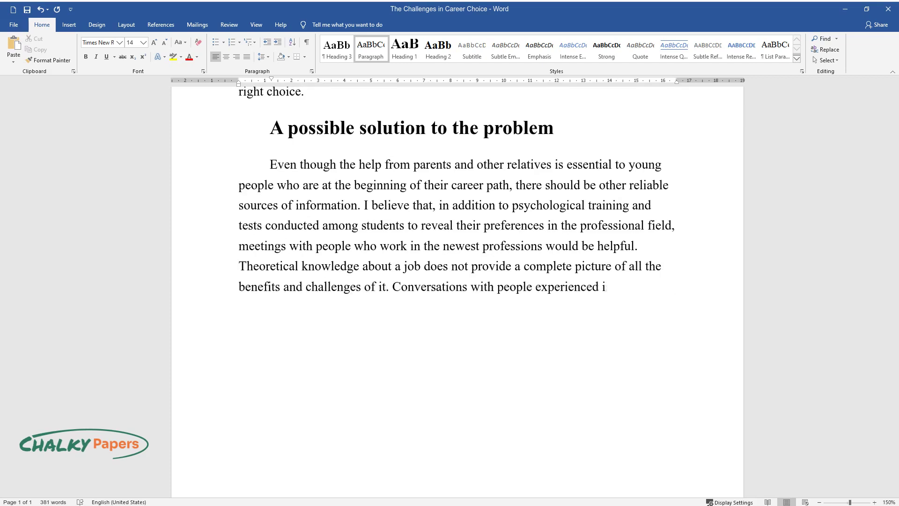
{"action": "type", "text": "n new professional fields can make some"}
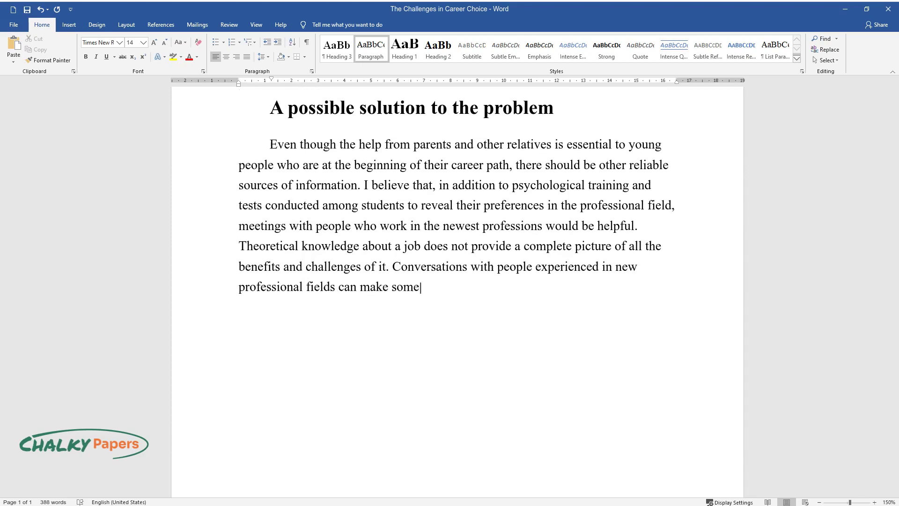
{"action": "type", "text": " students change their minds about the"}
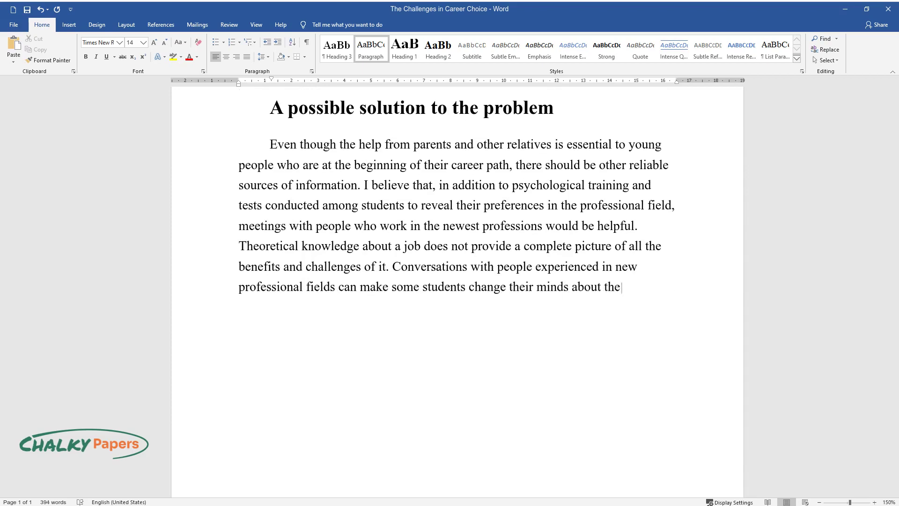
{"action": "type", "text": " chosen pa"}
{"action": "type", "text": "some unexpected con"}
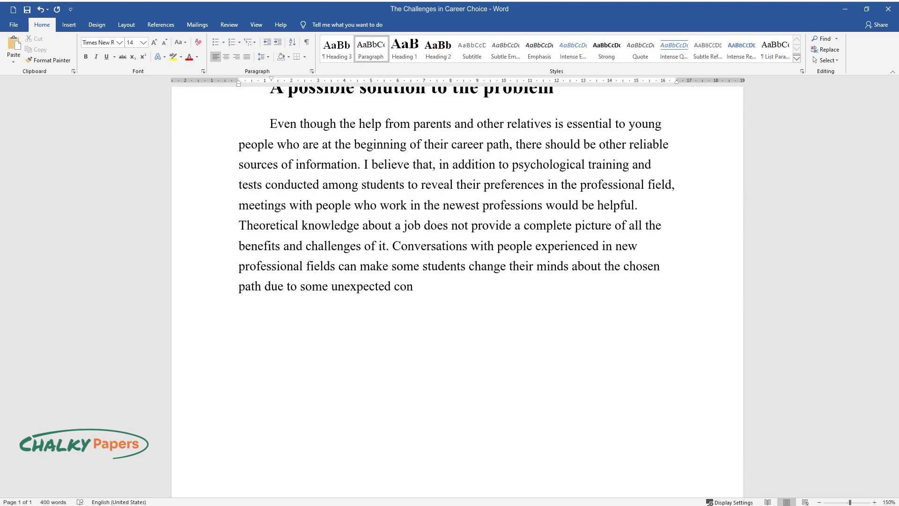
{"action": "type", "text": "f the work."}
{"action": "key", "text": "Return"}
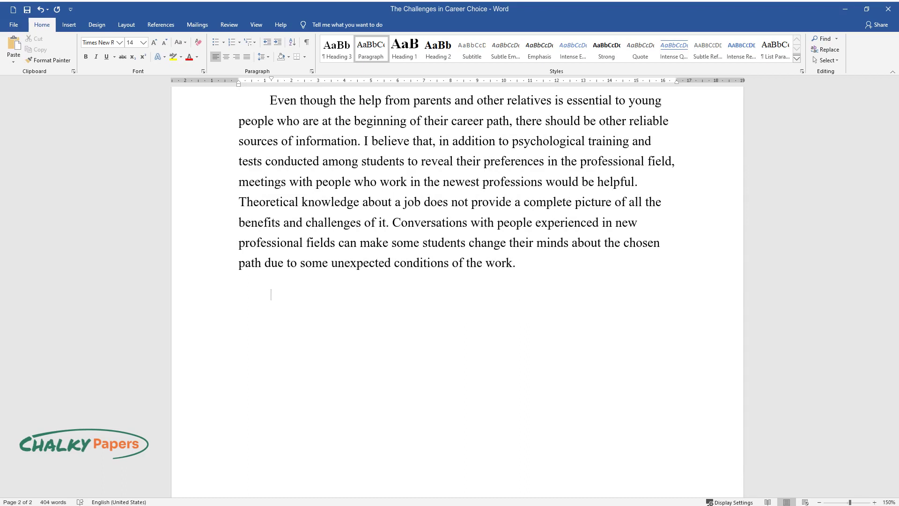
{"action": "type", "text": "Another solution to the prob"}
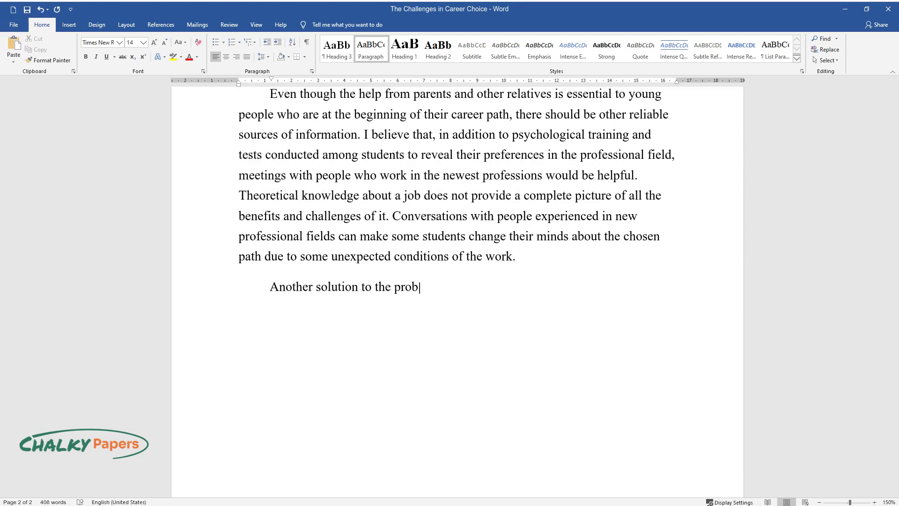
{"action": "type", "text": "lem is to find a way to inform parents"}
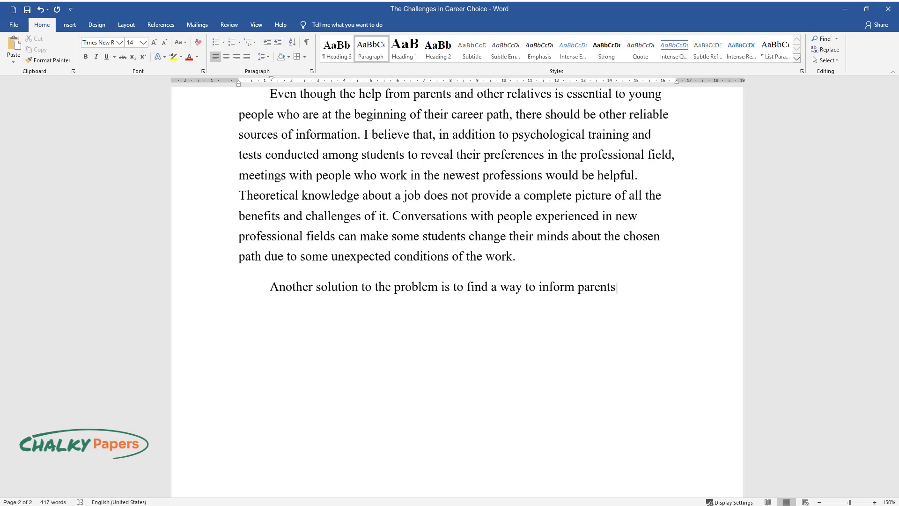
{"action": "type", "text": " of present-day students about change"}
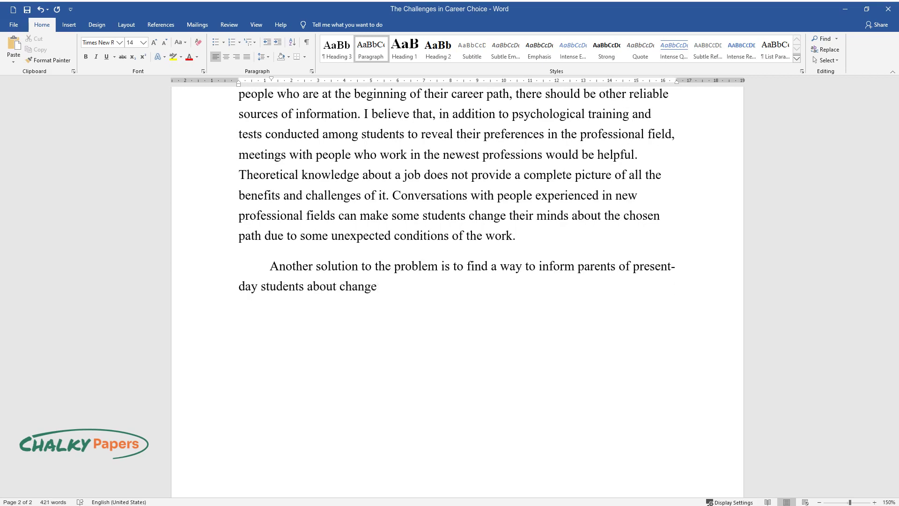
{"action": "type", "text": "s in the professional sphere. The more"}
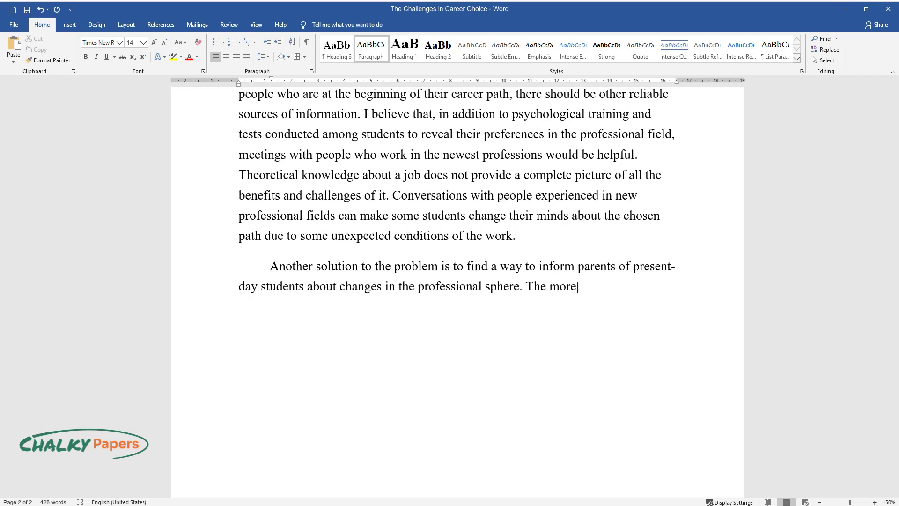
{"action": "type", "text": " information they have"}
{"action": "type", "text": " on the subject, the easier it will be to su"}
{"action": "type", "text": "pport thei"}
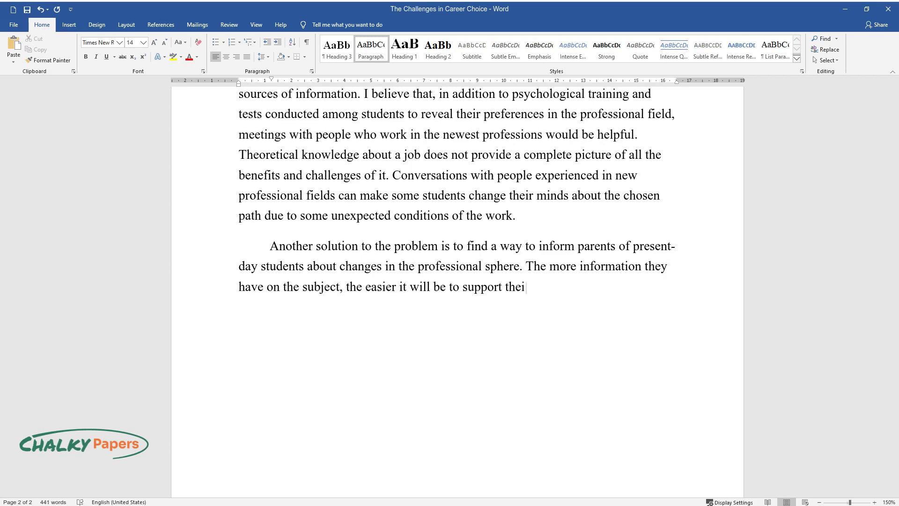
{"action": "type", "text": "r children and give them advice. I su"}
{"action": "type", "text": "ppose that in this c"}
{"action": "type", "text": "ase, there would b"}
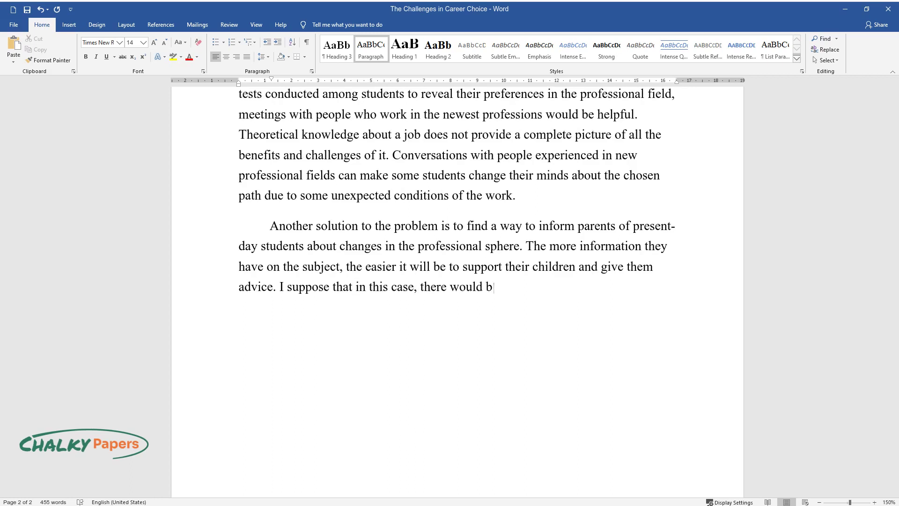
{"action": "type", "text": "e a better understanding between paren"}
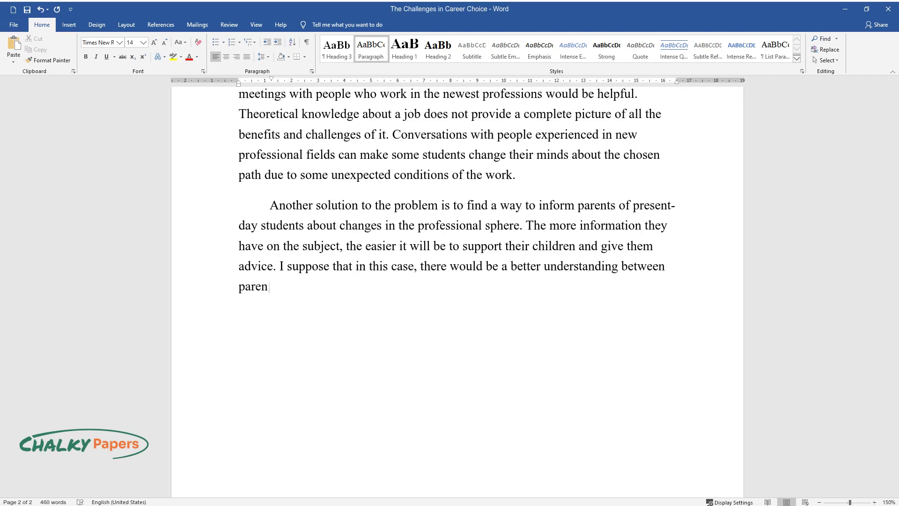
{"action": "type", "text": "ts and children. Parents would stop se"}
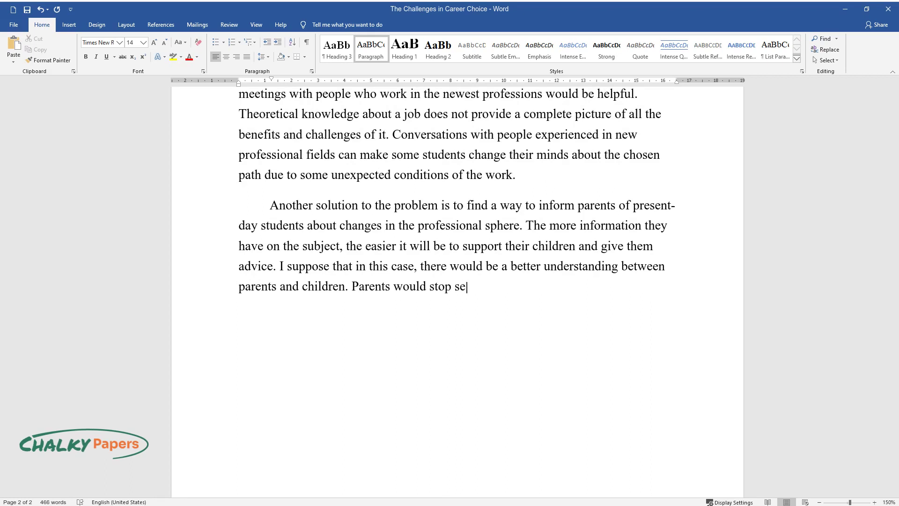
{"action": "type", "text": "eing their children as immature if the"}
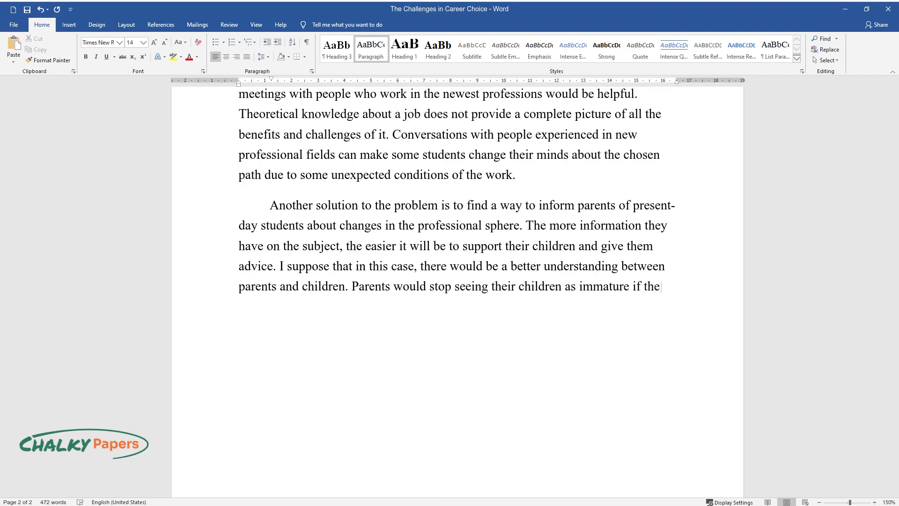
{"action": "type", "text": "y chose some of the newest existing p"}
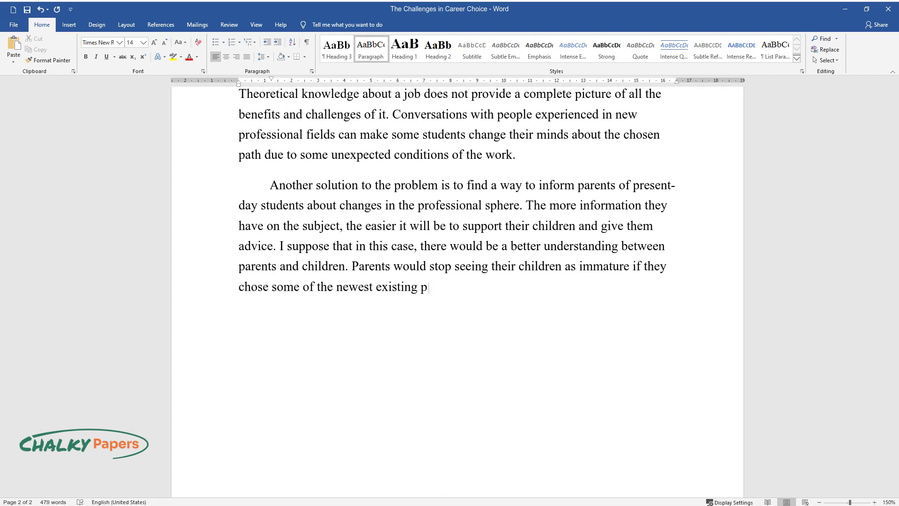
{"action": "type", "text": "rofessions, and the children, in turn,"}
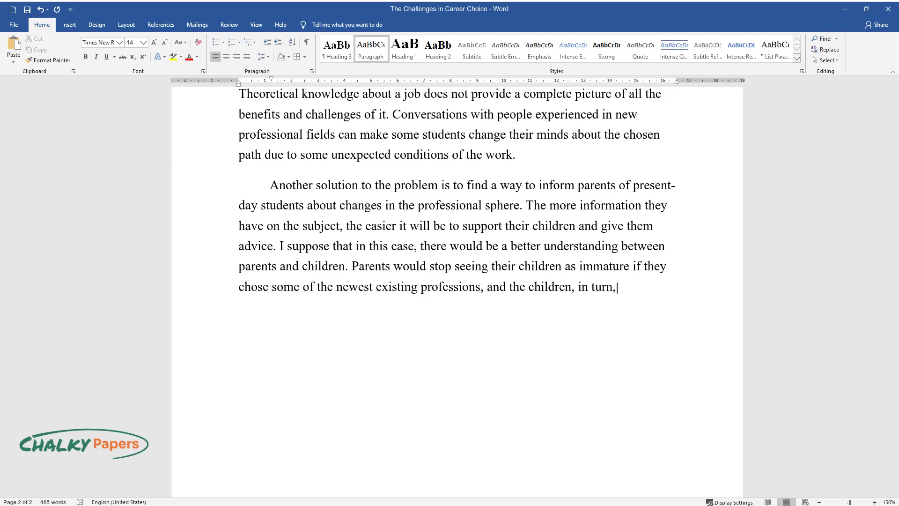
{"action": "type", "text": " would be grateful for the a"}
{"action": "type", "text": "dvice they"}
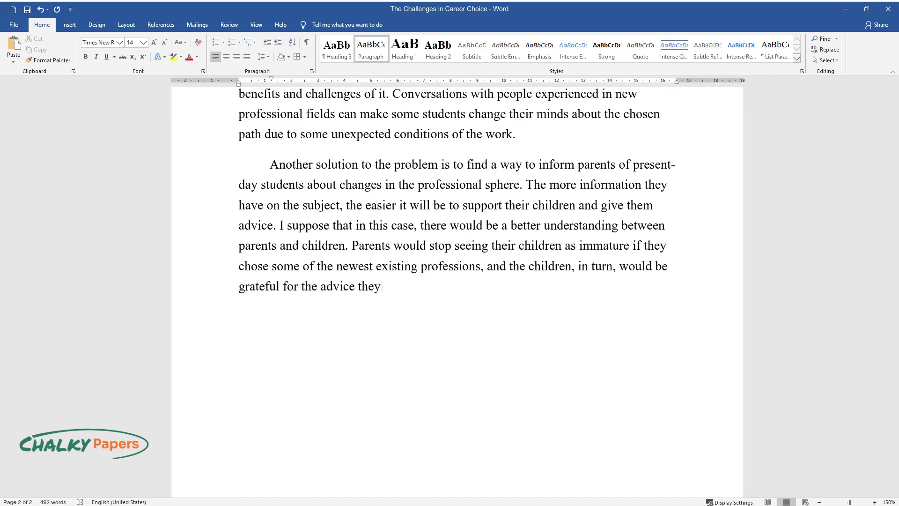
{"action": "type", "text": " get from their parents."}
Finish the second solution paragraph about informing parents and start a new heading line.
{"action": "key", "text": "Return"}
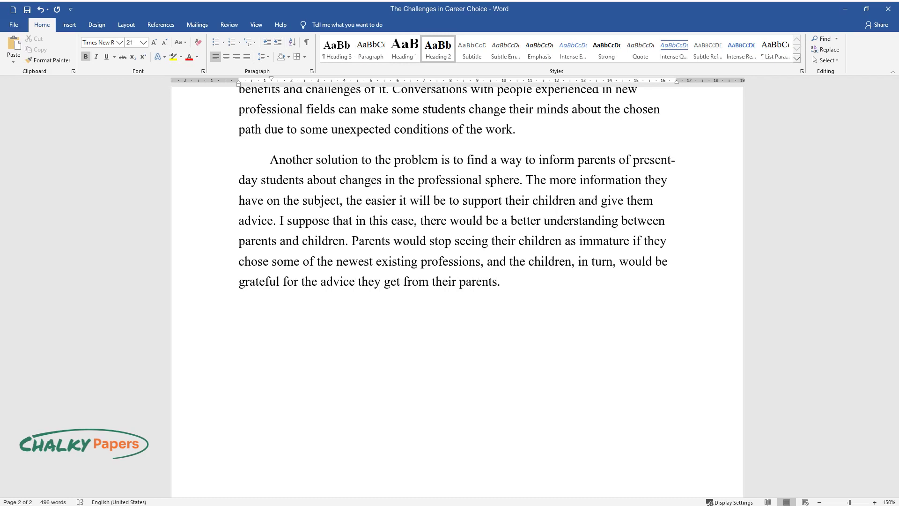
{"action": "type", "text": "Conclusion"}
End the 'Conclusion' heading and begin the paragraph about parents and children finding common ground.
{"action": "key", "text": "Return"}
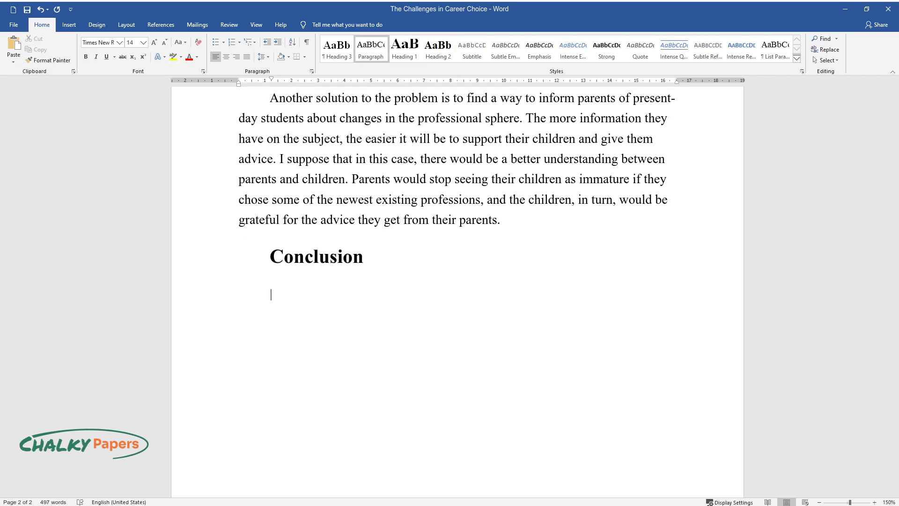
{"action": "type", "text": "One of the ways to make m"}
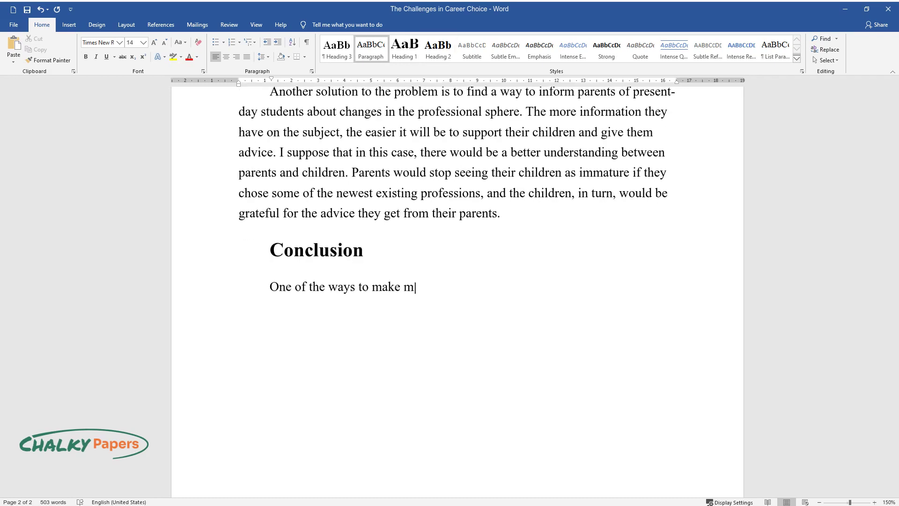
{"action": "type", "text": "odern youth's lives more comfortable a"}
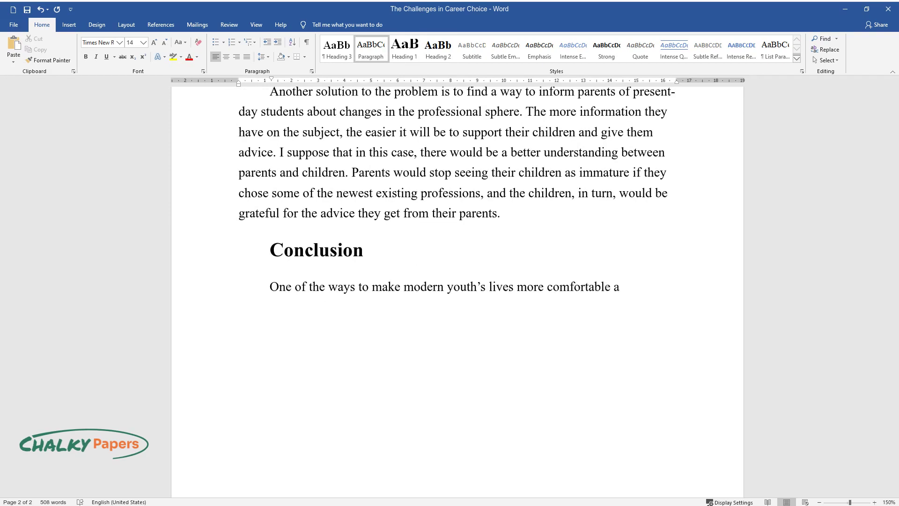
{"action": "type", "text": "nd facilitate the process of making critical choices in their lives is to h"}
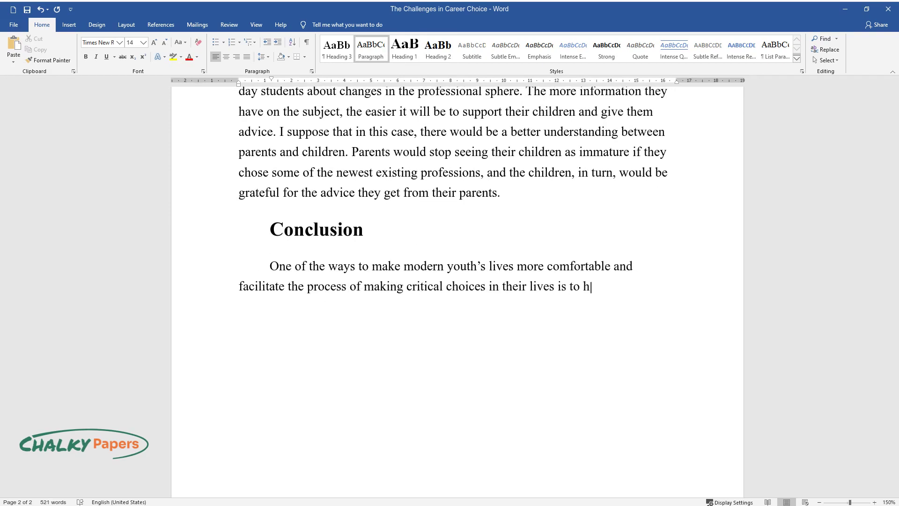
{"action": "type", "text": "elp them find more common ground wi"}
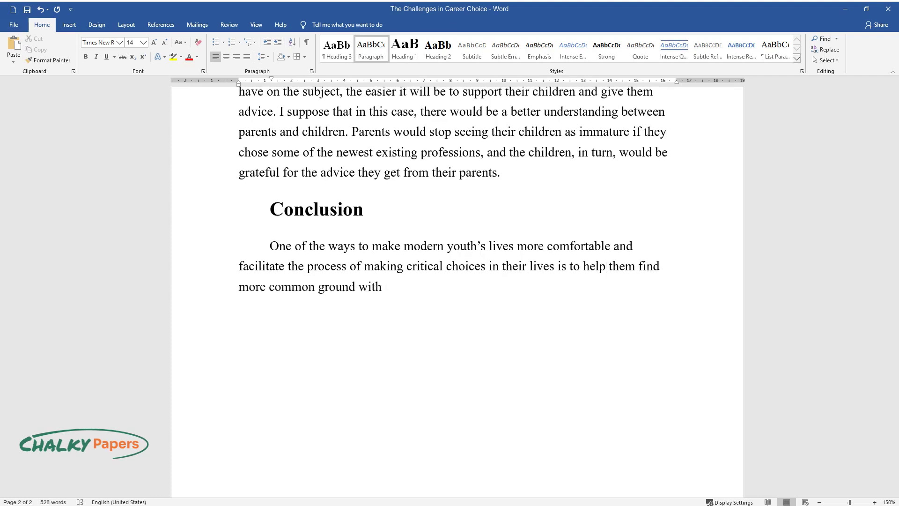
{"action": "type", "text": " their parents. Being experienced in l"}
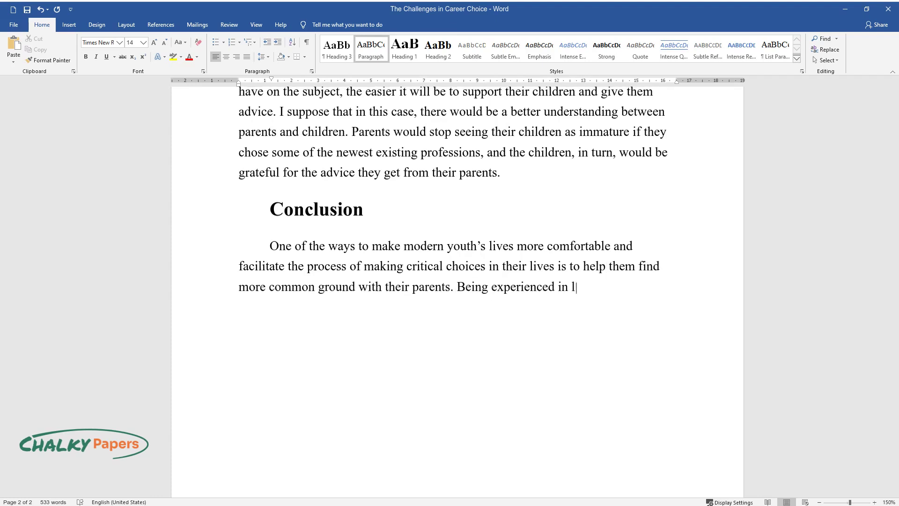
{"action": "type", "text": "o project "}
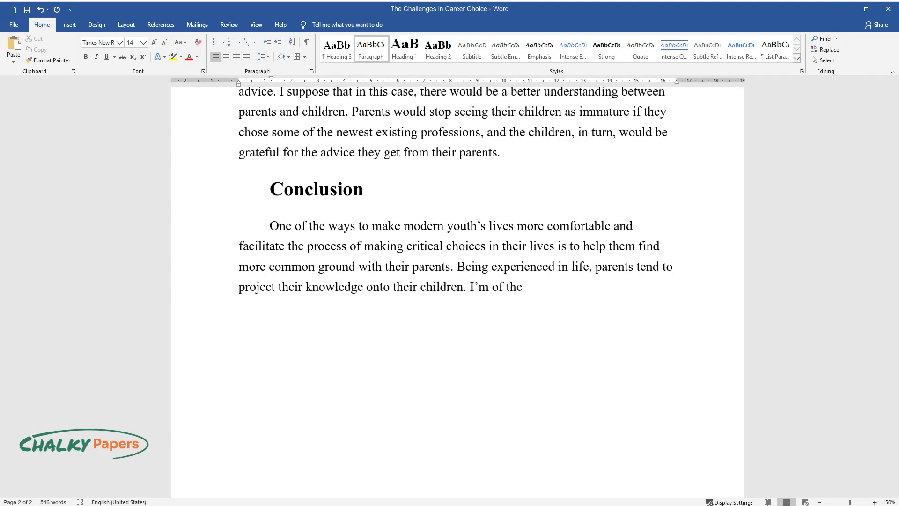
{"action": "type", "text": "their knowledge onto their children. I’m of the opinion that mutual understanding and "}
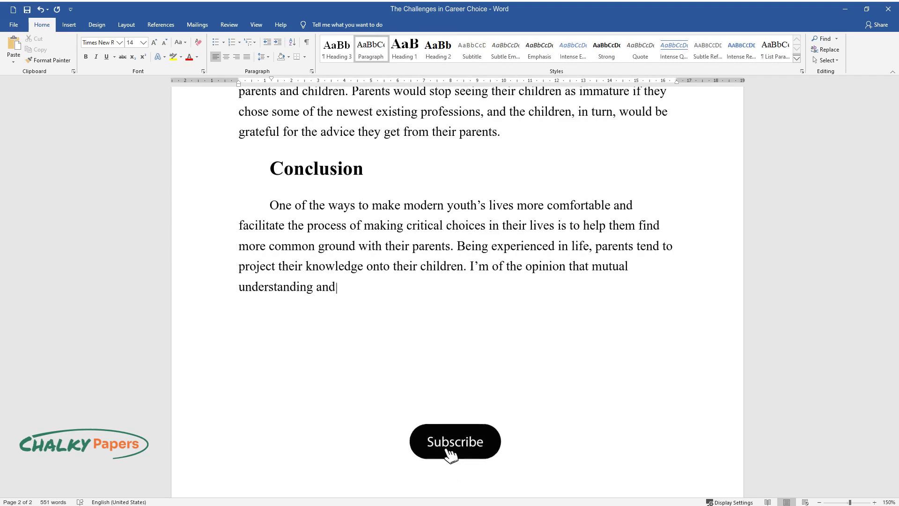
{"action": "type", "text": "cooperation would help young people f"}
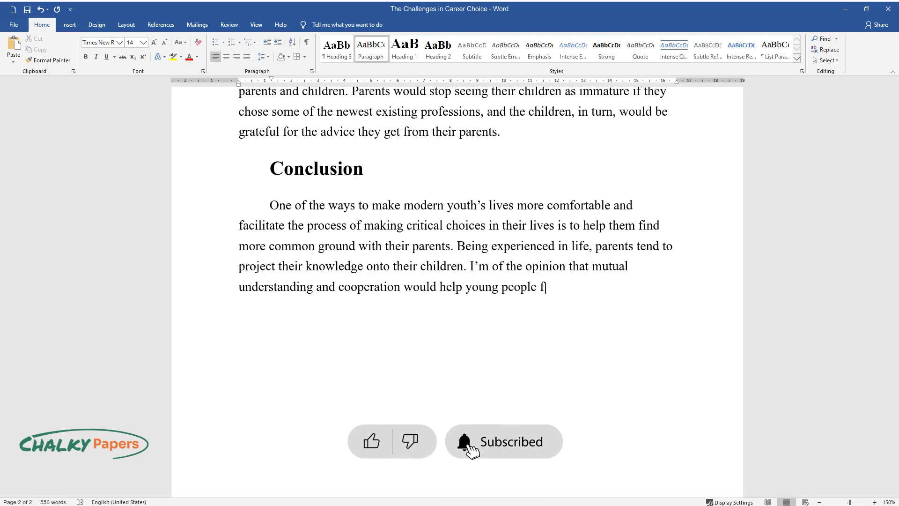
{"action": "type", "text": "ind their way in the professional fie"}
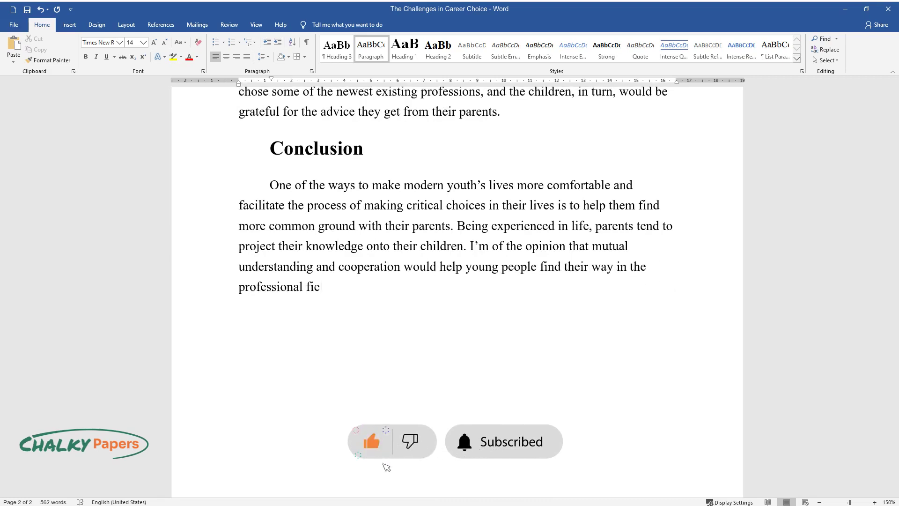
{"action": "type", "text": "ld and avoid depression for the possib"}
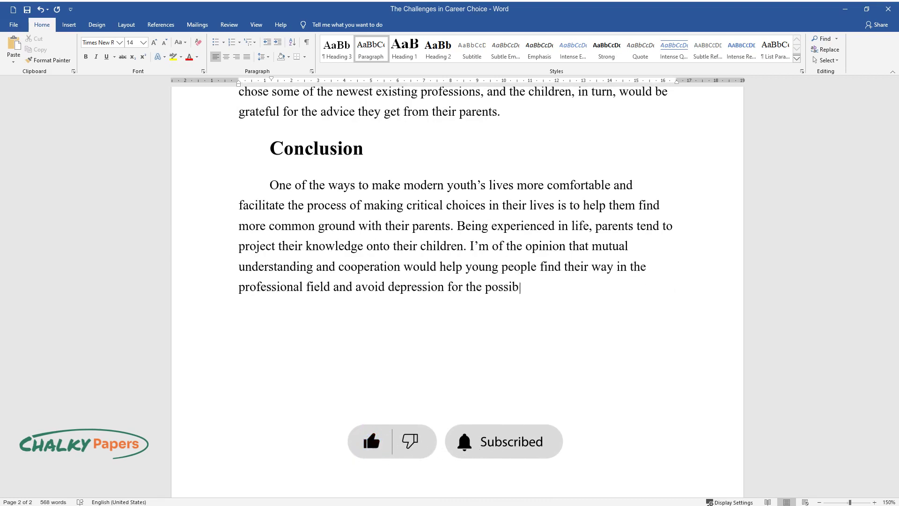